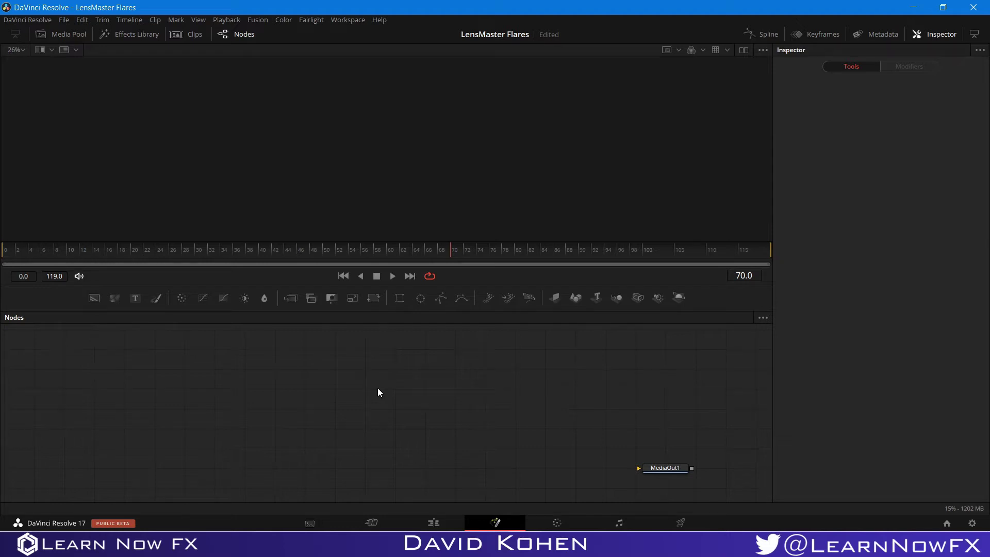
Step: Add a Background node, then connect a LensMasterFlares node after it using the tool search
drag(86, 294, 649, 351)
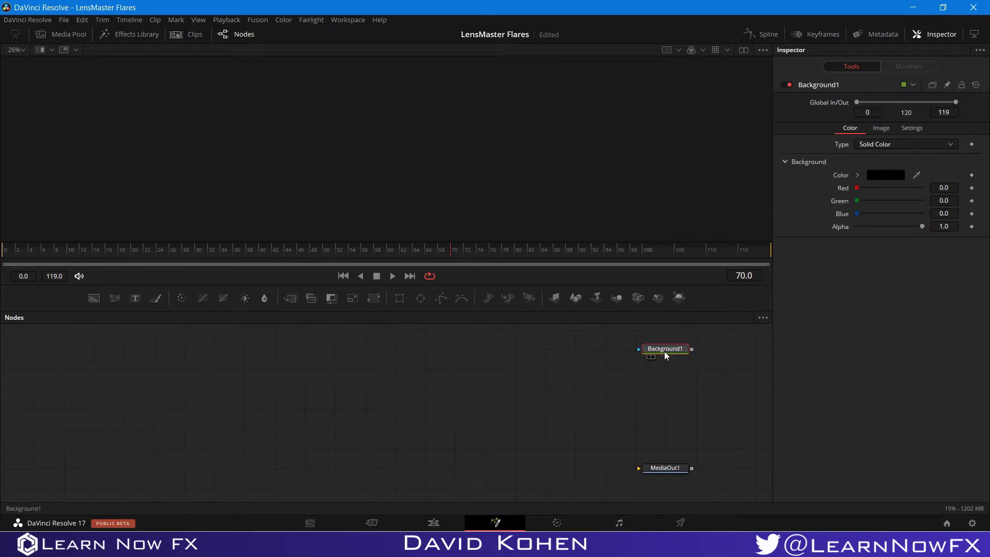
key(shift+space)
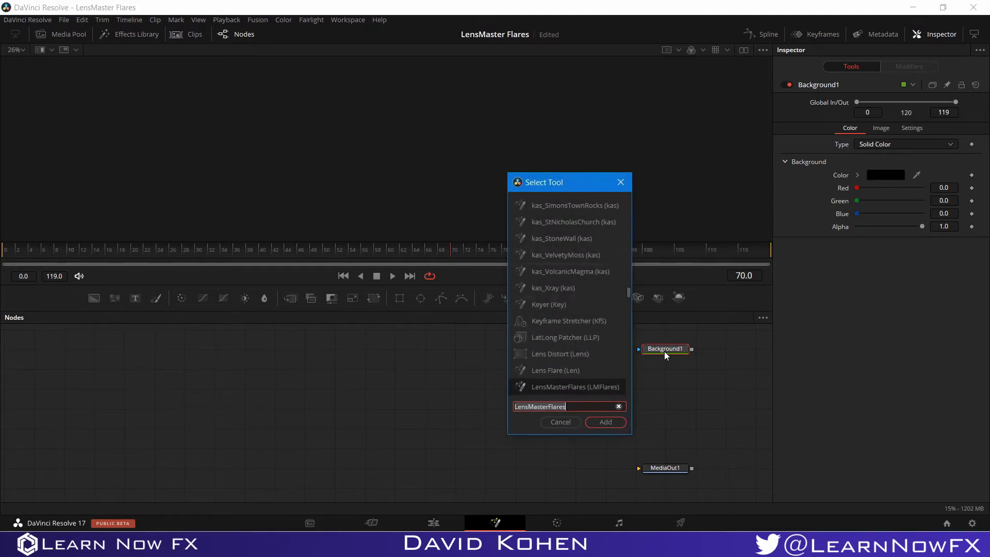
text(lm)
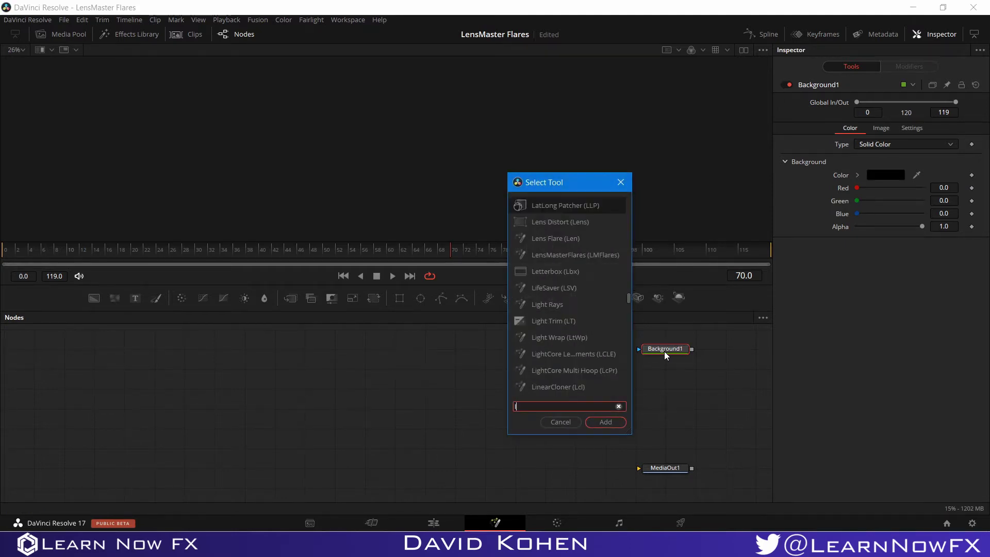
click(575, 304)
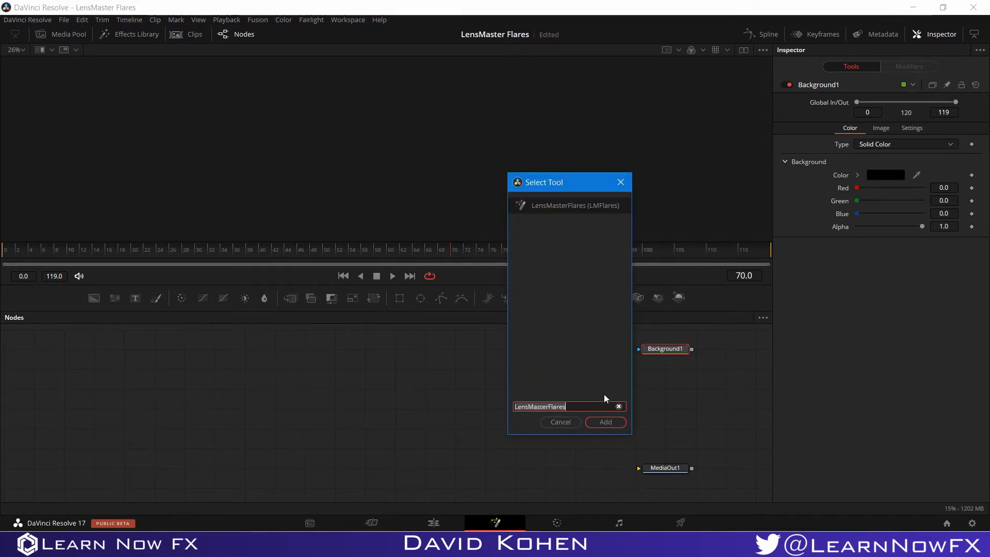
click(614, 426)
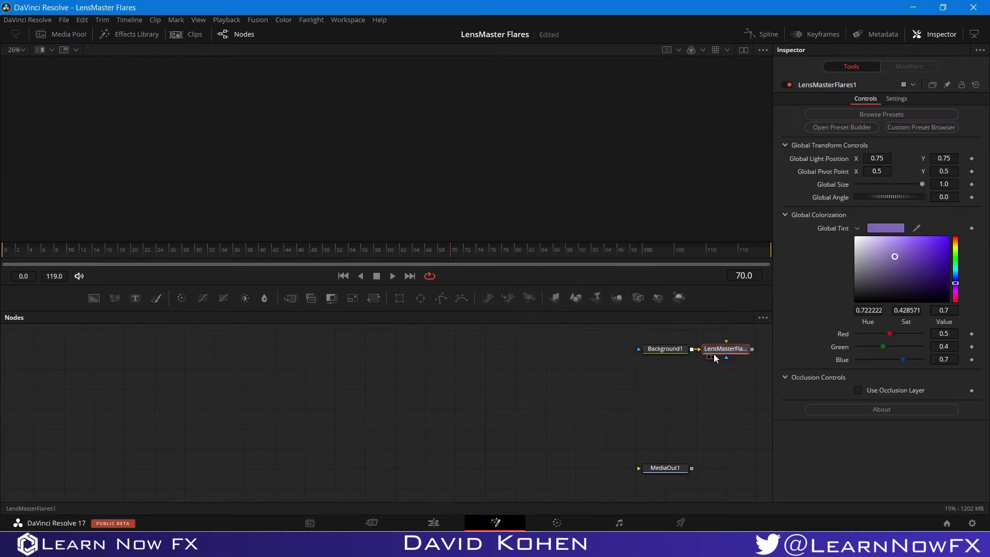
Step: View LensMasterFlares1 in the viewer and open the LensMaster Flares preset builder
click(653, 377)
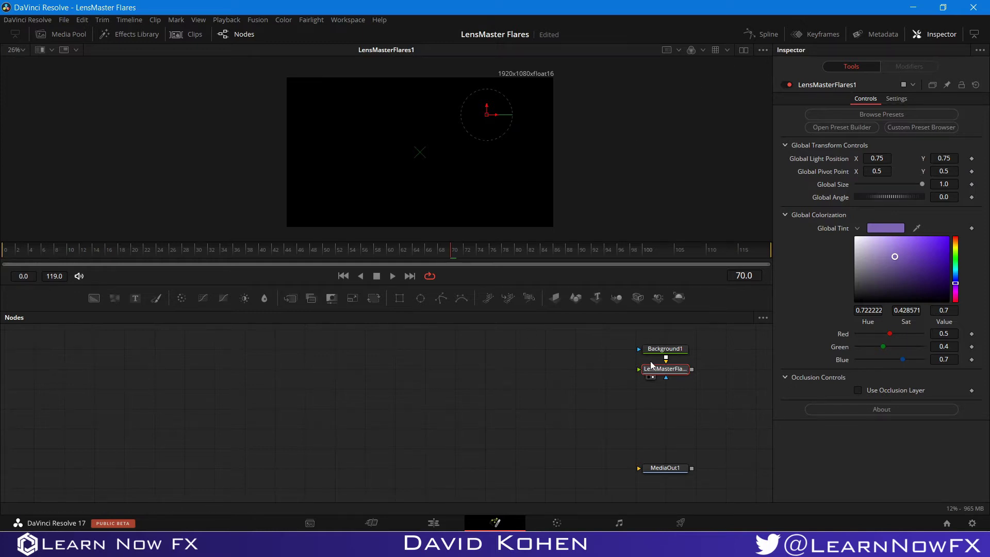
click(817, 128)
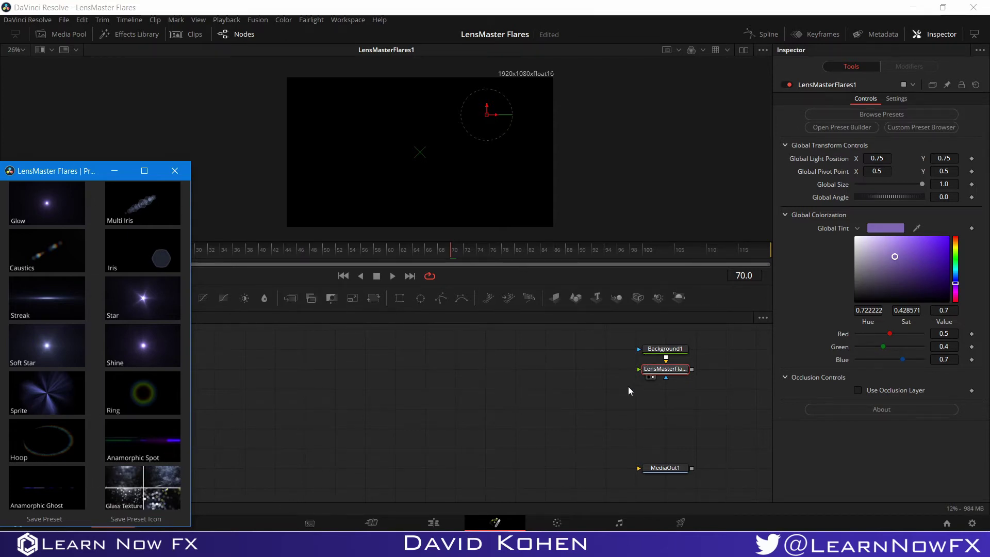
Step: Shift the nodes left and add a Shine element below LensMasterFlares1 with its widgets hidden
drag(624, 389, 372, 353)
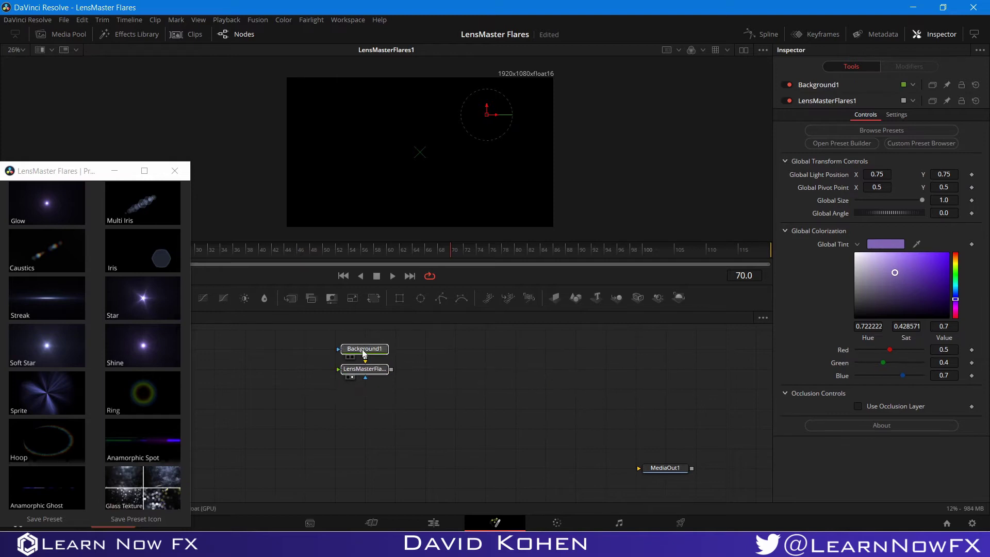
click(367, 369)
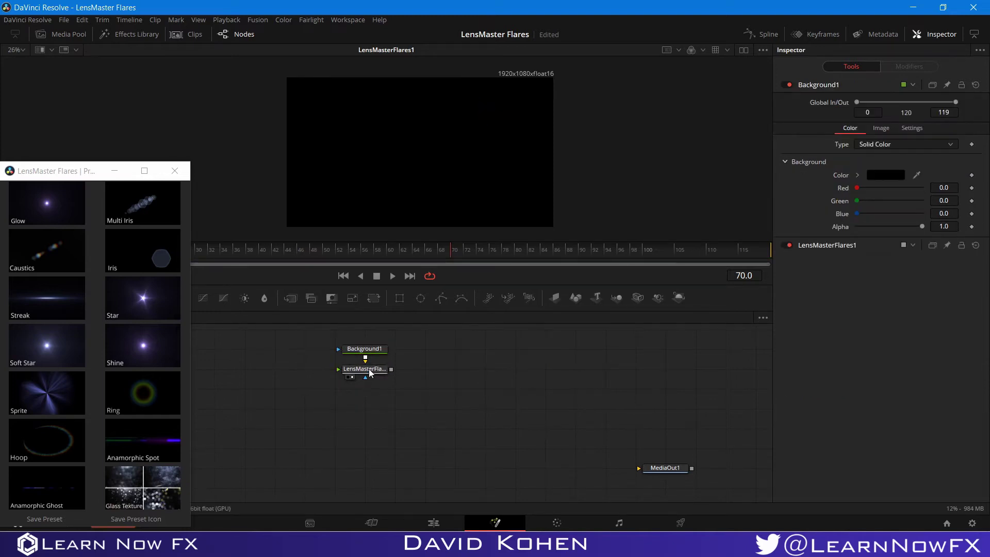
click(153, 344)
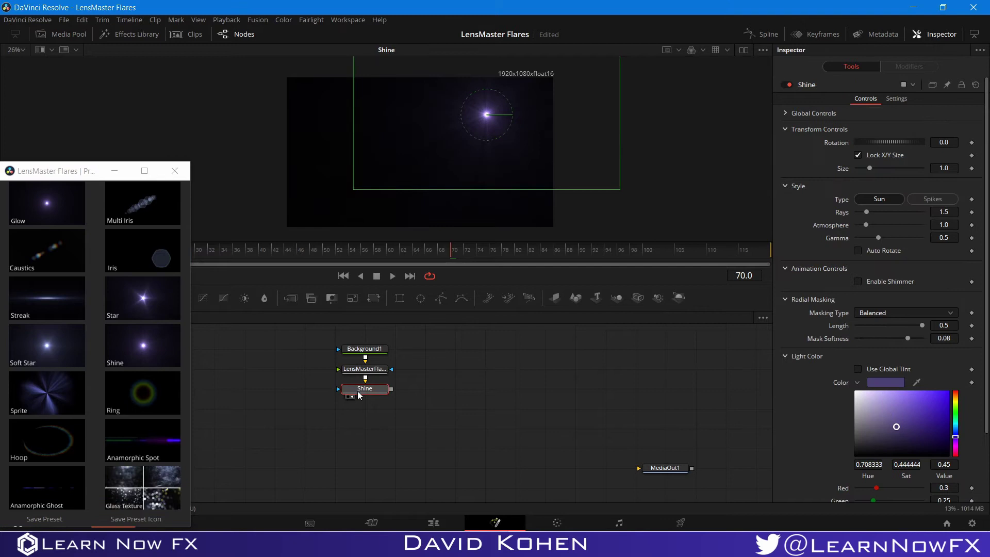
scroll(827, 369, down, 3)
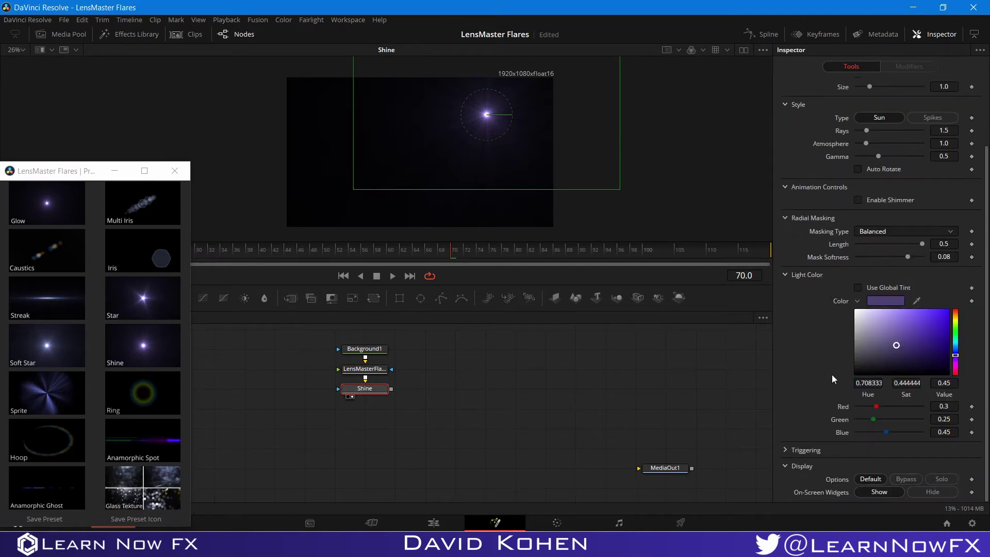
click(940, 493)
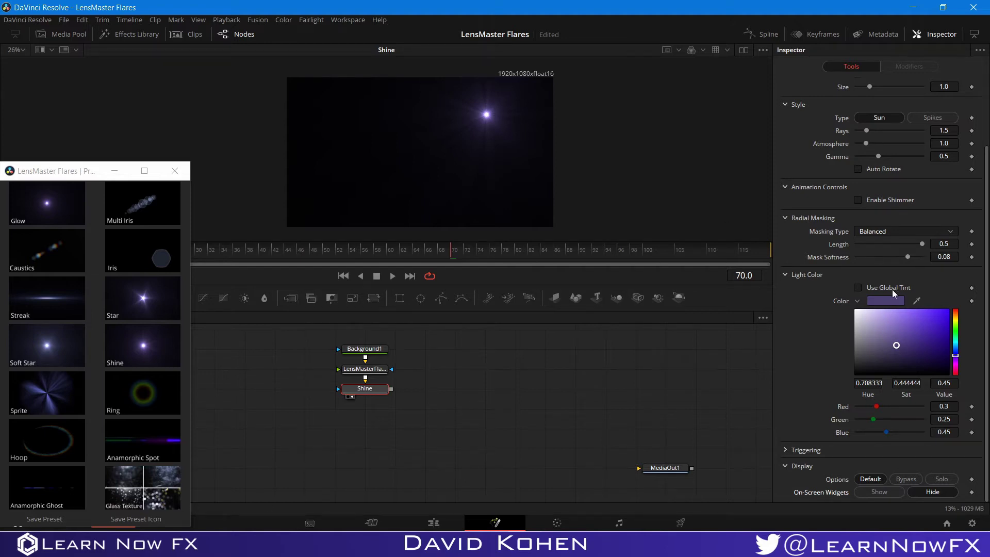
Step: Lower the Shine element's Rays to 0.87
scroll(892, 289, up, 3)
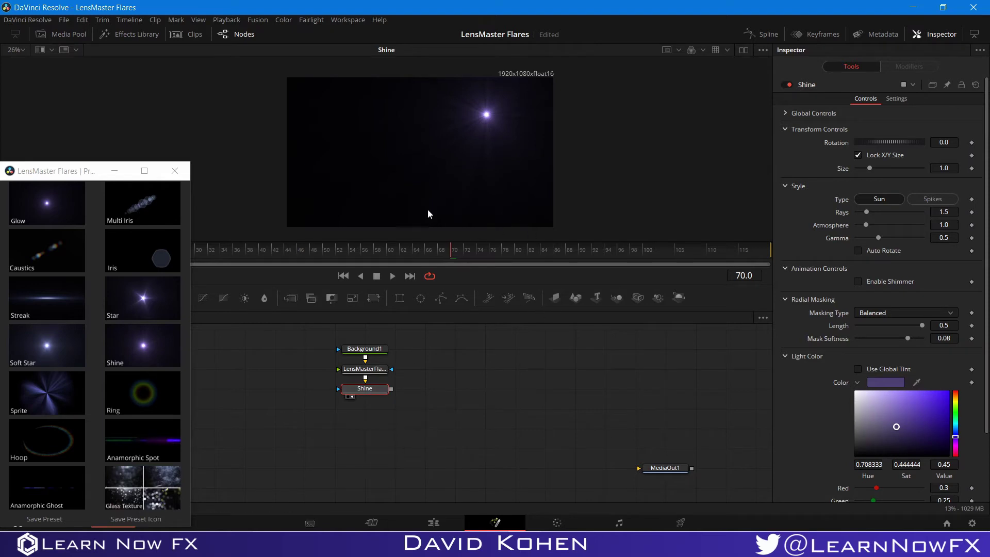
scroll(869, 431, down, 2)
scroll(822, 401, up, 2)
drag(869, 213, 863, 212)
Step: Add a Multi Iris element and try other Roundness values before restoring the 0.5 default
click(135, 207)
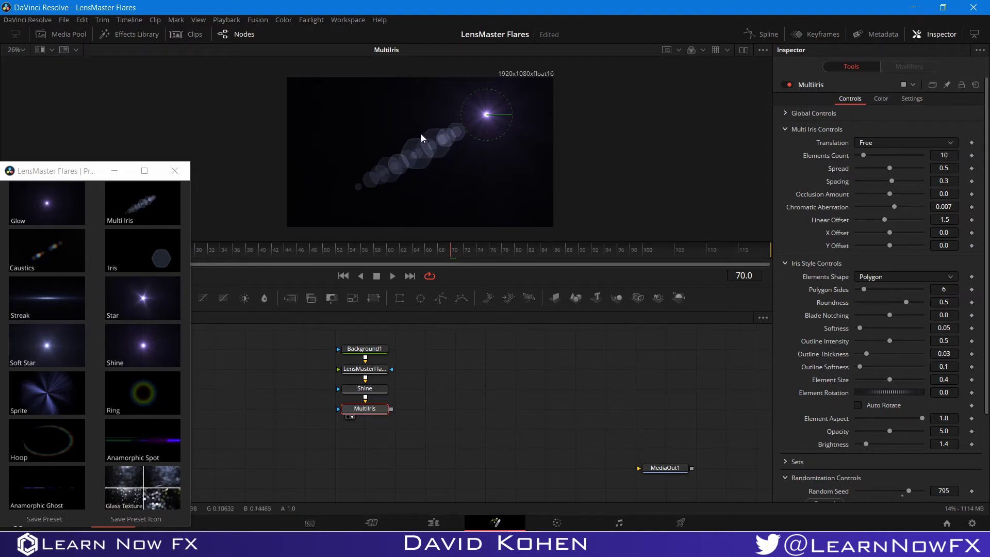
click(947, 302)
key(Return)
drag(887, 304, 866, 311)
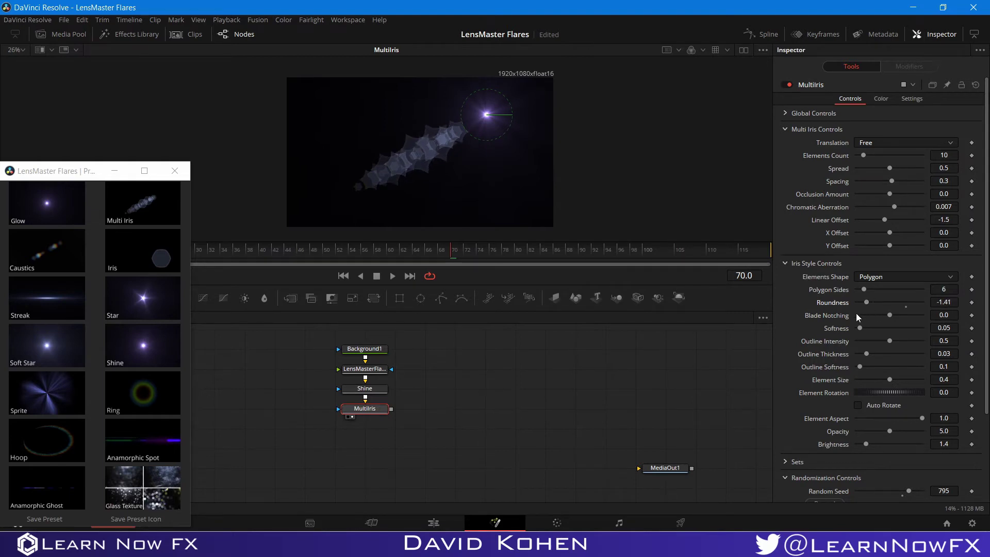
click(906, 307)
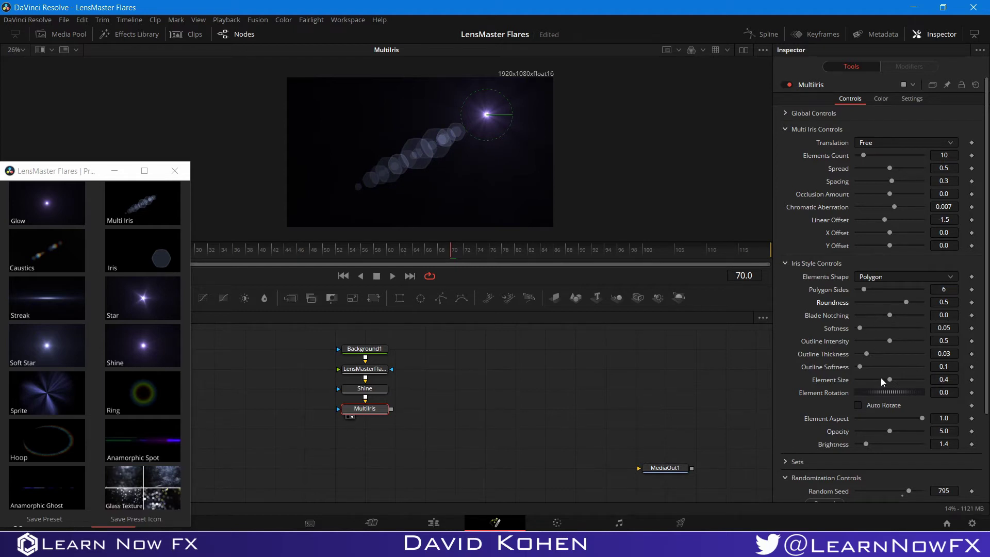
Step: Shrink Multi Iris Element Size to 0.269, with Opacity 3.0 and Brightness 1.0
drag(893, 377, 882, 382)
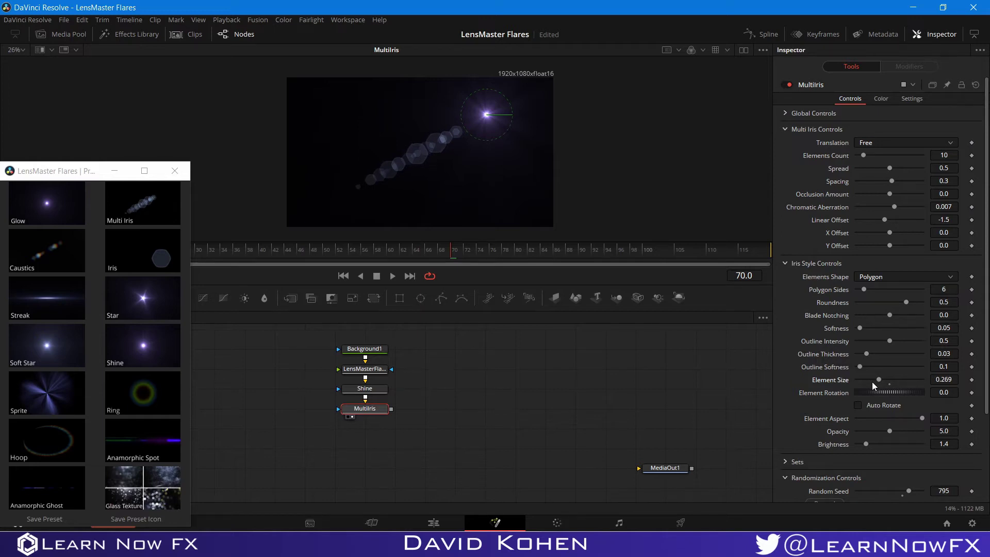
click(952, 432)
text(3)
key(Tab)
text(1)
key(Tab)
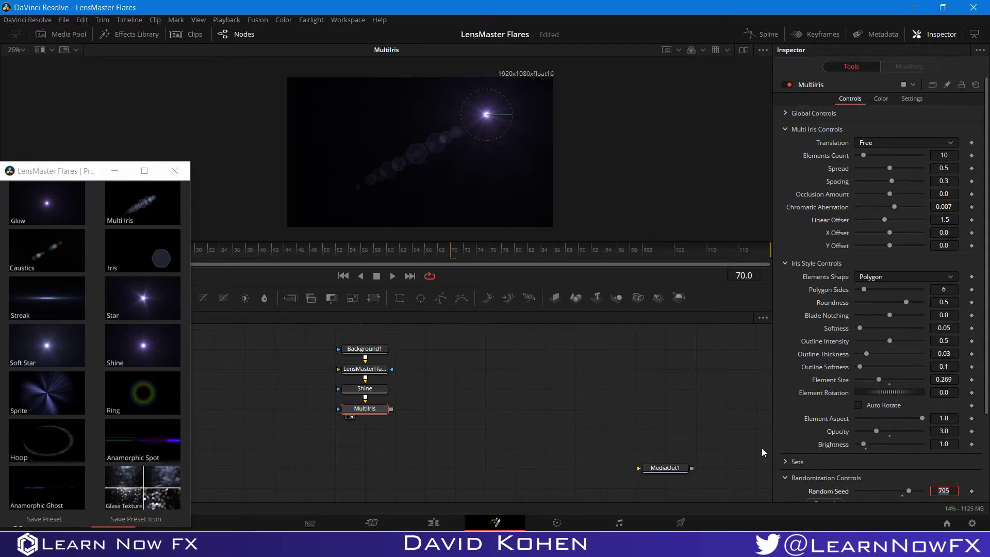
key(Return)
Step: Make Multi Iris group 3 vivid blue and group 2 orange, and nudge the light to 0.767, 0.757
click(477, 391)
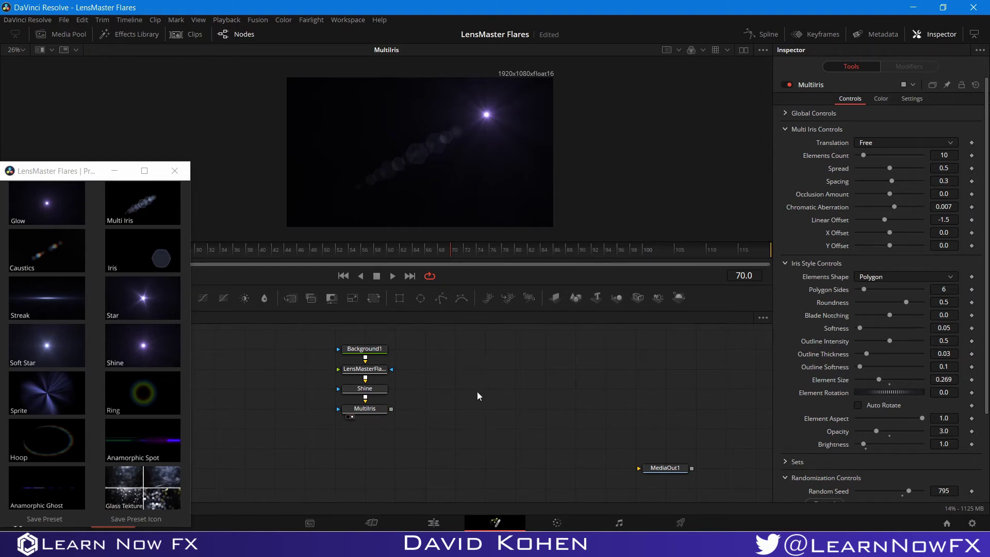
click(881, 98)
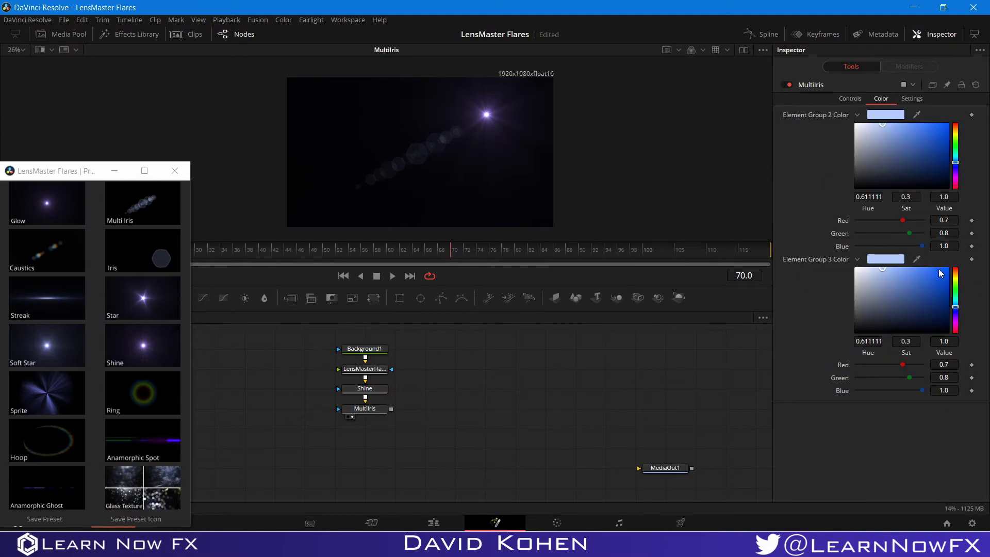
drag(937, 273, 970, 251)
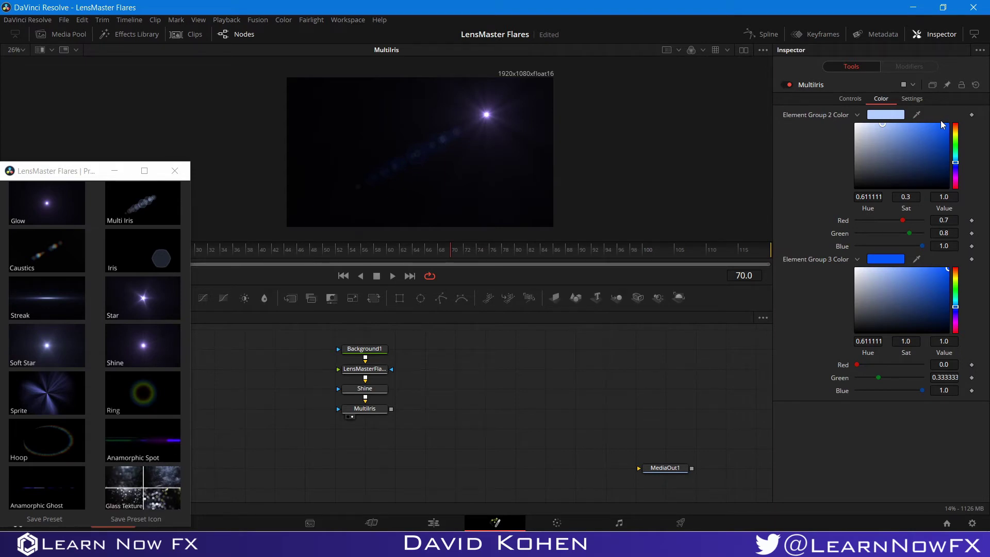
click(957, 130)
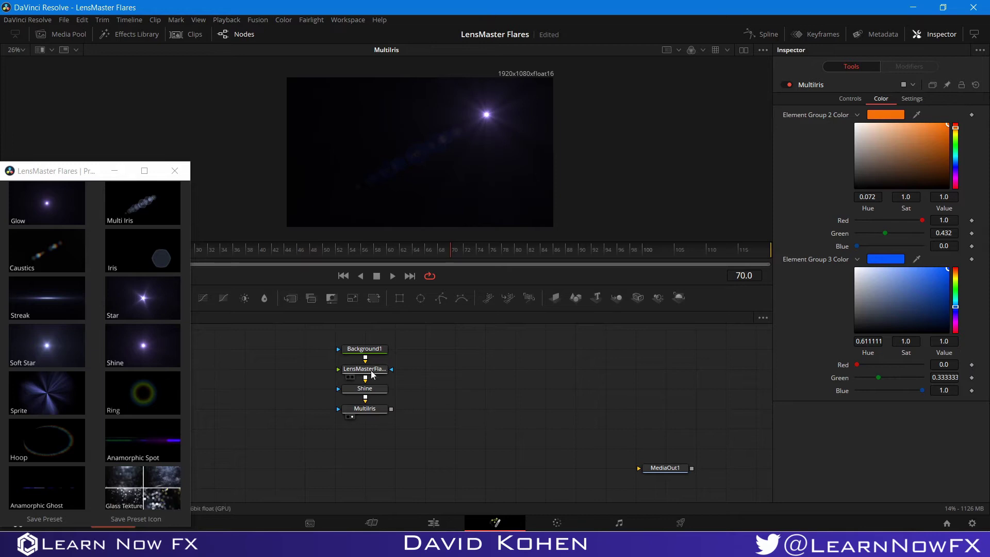
click(372, 375)
mouse_move(486, 113)
mouse_down()
mouse_move(407, 128)
mouse_move(422, 168)
mouse_move(482, 126)
mouse_move(383, 138)
mouse_move(377, 195)
mouse_move(395, 198)
mouse_move(466, 168)
mouse_move(495, 109)
mouse_up()
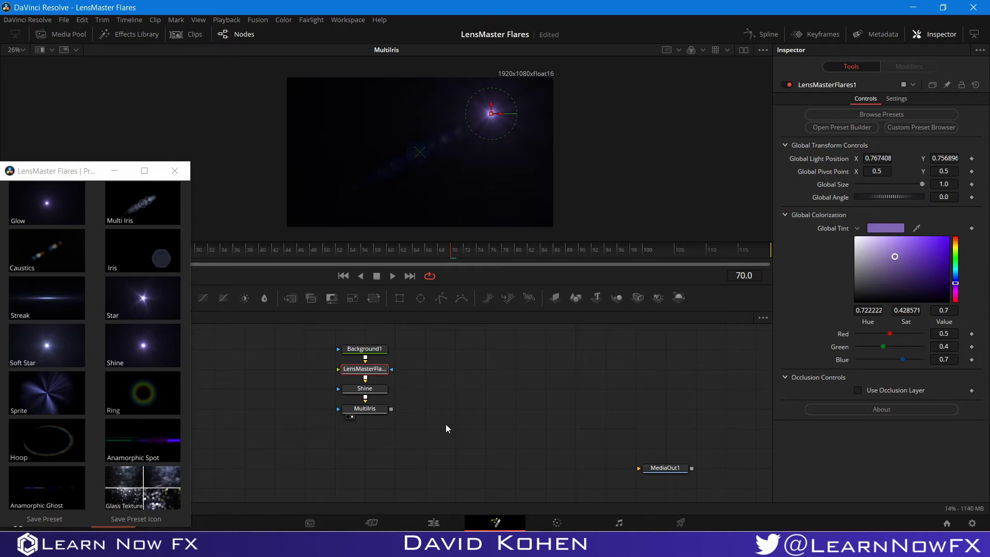
Step: Add a Hoop element below MultiIris, removing its rays and shortening its radial mask
click(364, 409)
click(52, 449)
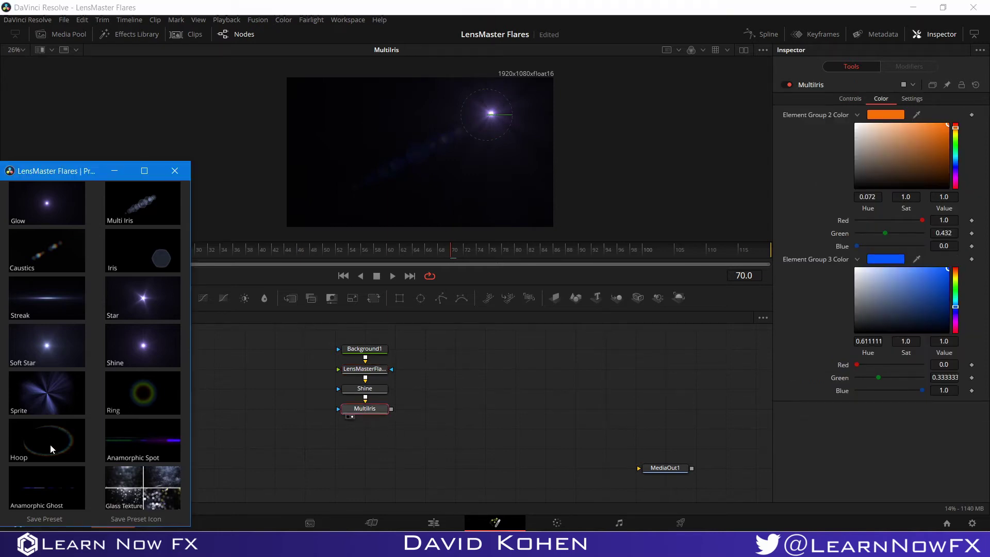
click(351, 436)
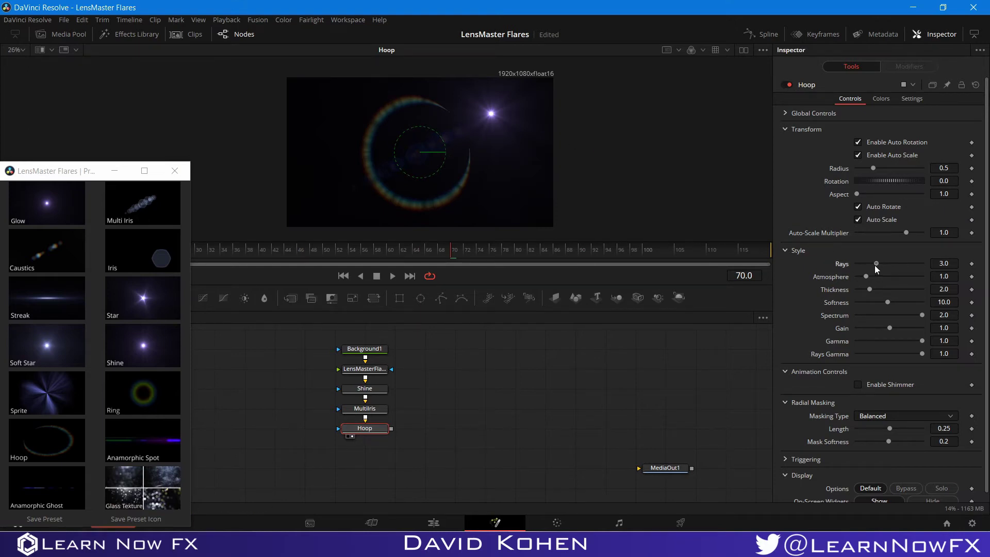
drag(874, 266, 806, 268)
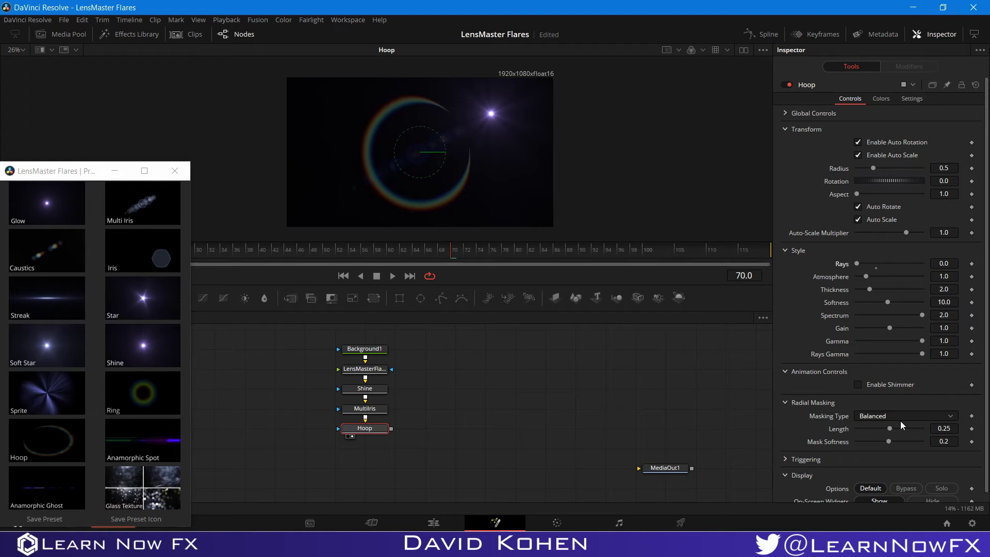
drag(890, 428, 913, 444)
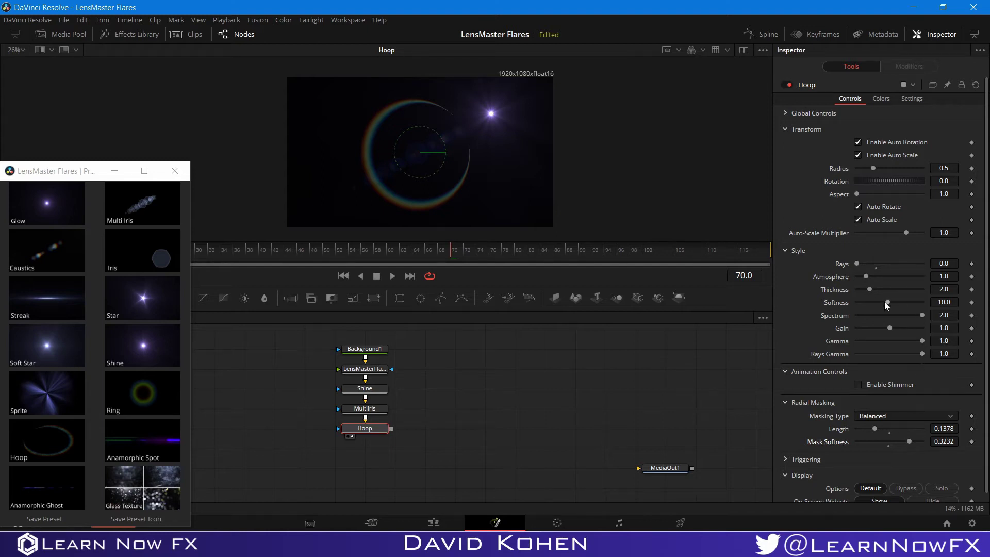
Step: Set the Hoop's Softness to 15, Gain 0.3 and Gamma 0.8, and move the flare light
click(944, 302)
text(15)
click(948, 315)
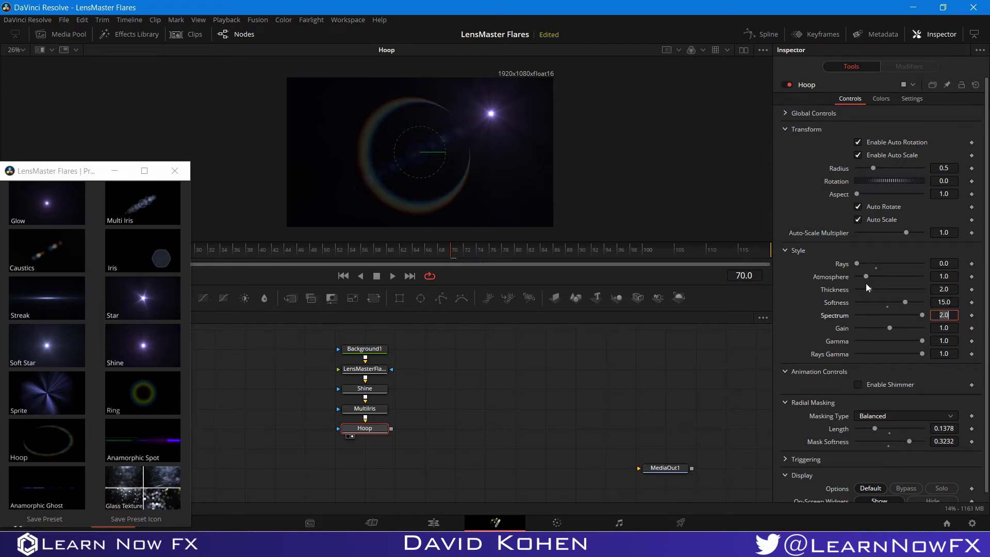
click(948, 328)
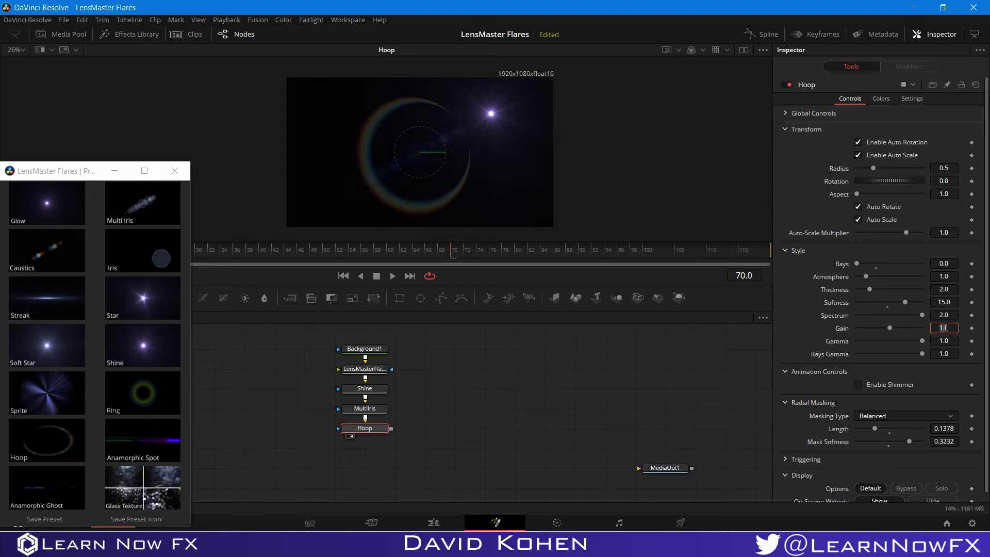
key(BackSpace)
text(0.3)
key(Tab)
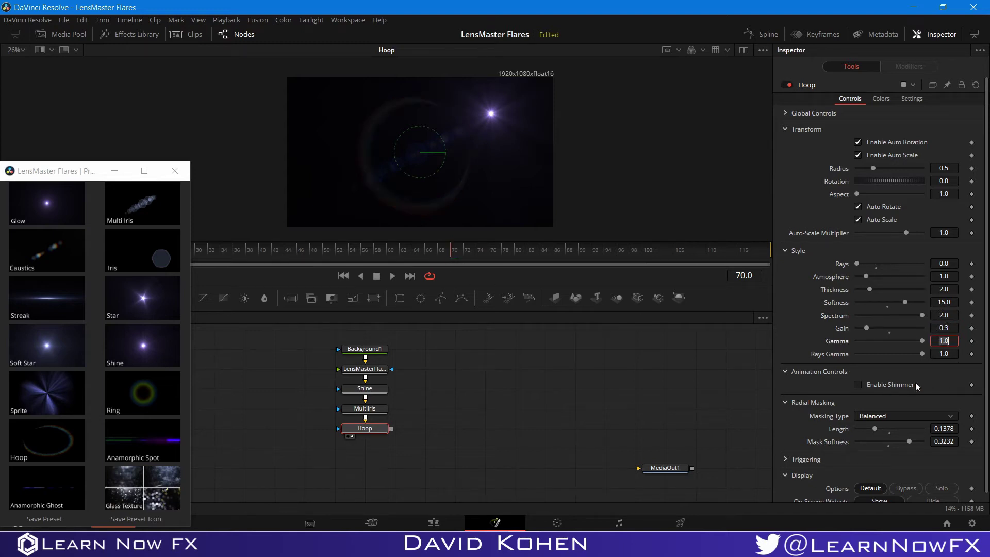
key(BackSpace)
text(.8)
key(Tab)
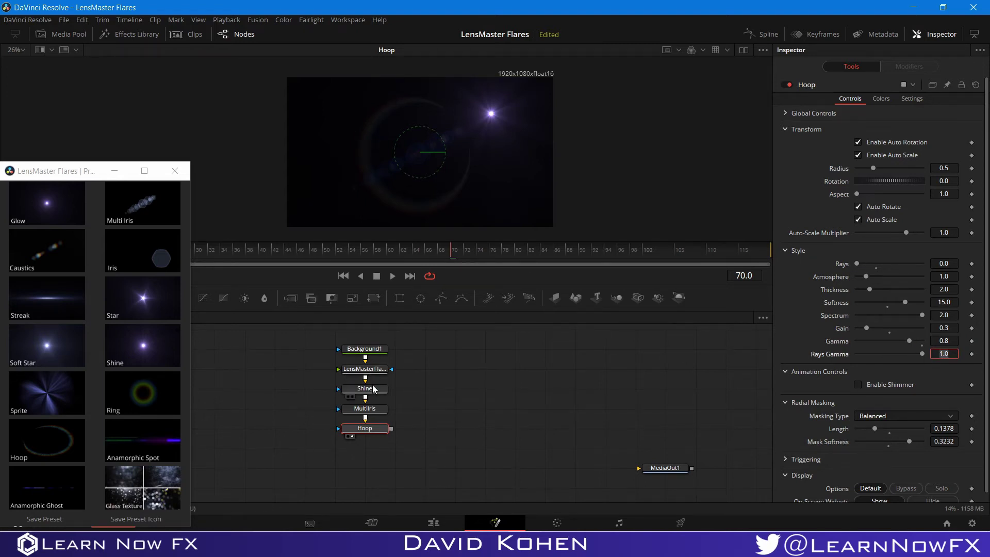
click(372, 369)
drag(491, 113, 479, 135)
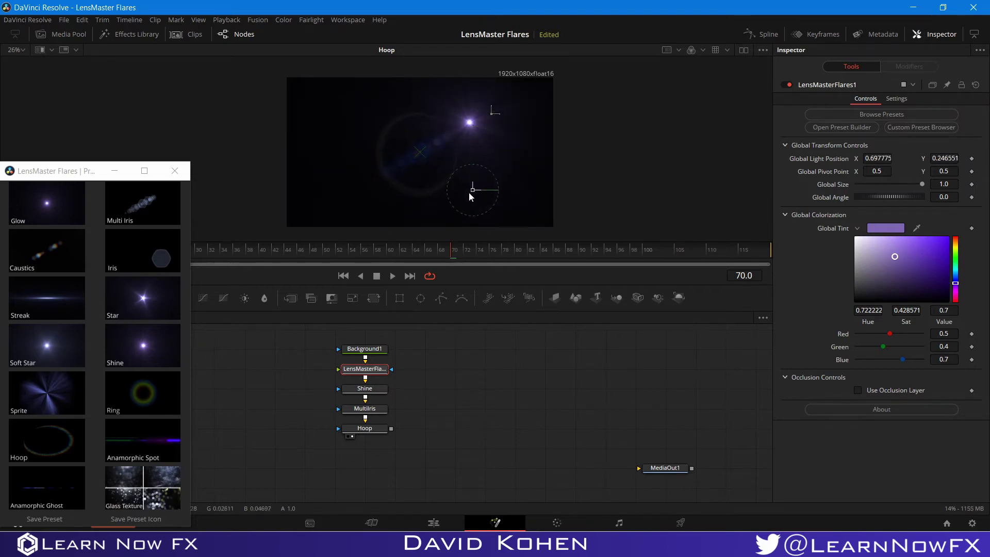
Step: Move the flare light to a few spots, then reset it to X 0.75, Y 0.75
drag(469, 192, 505, 132)
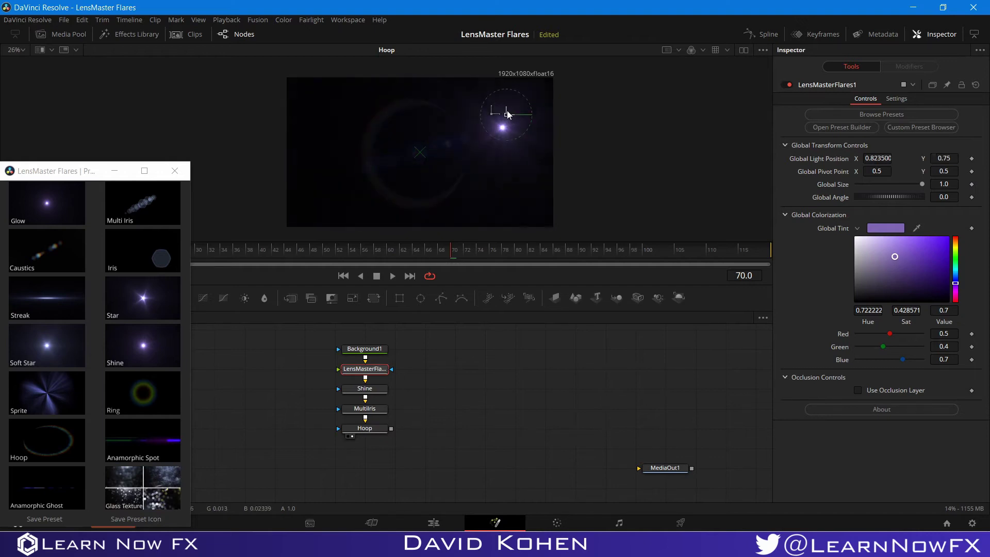
drag(508, 115, 507, 109)
double_click(822, 161)
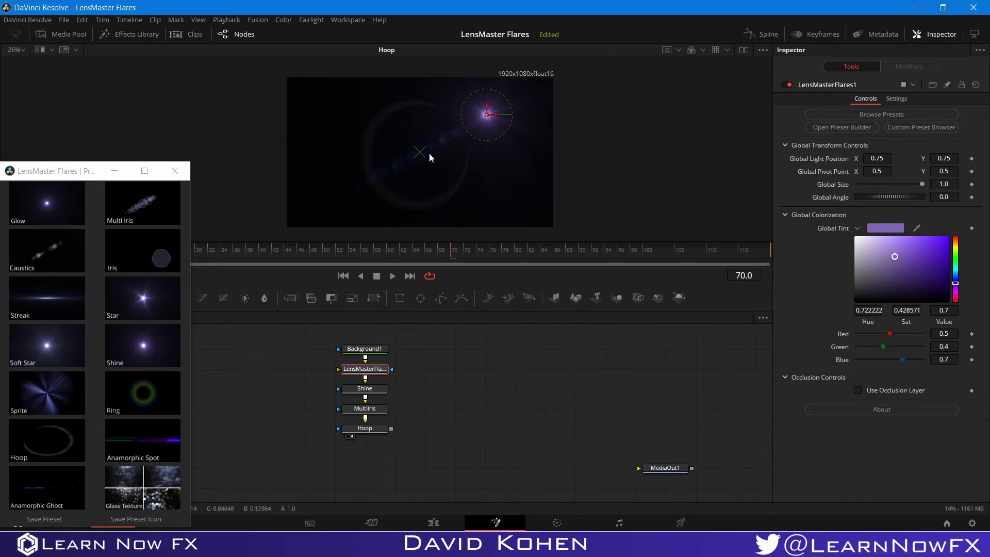
click(458, 367)
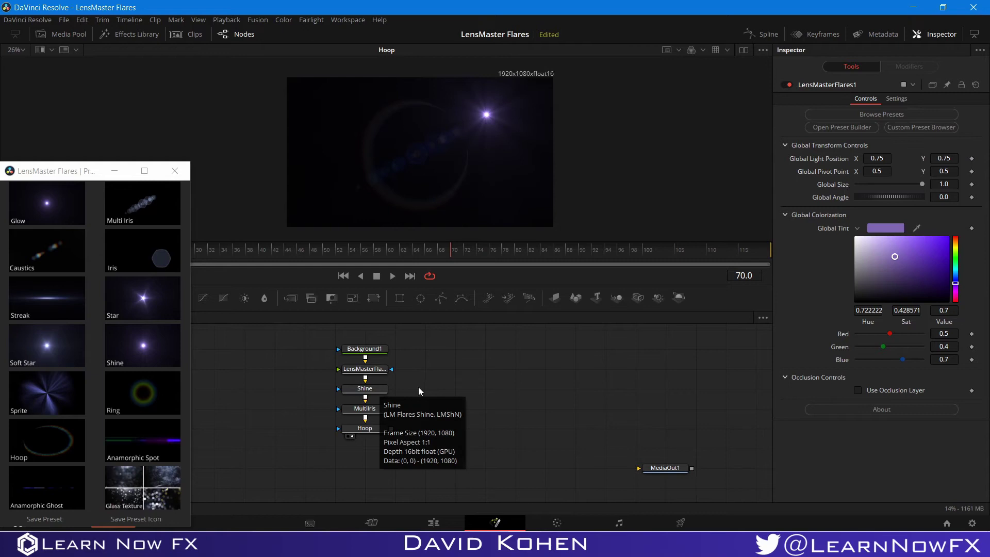
Step: Turn on Use Global Tint for the Shine element's light color
click(375, 395)
scroll(885, 351, down, 5)
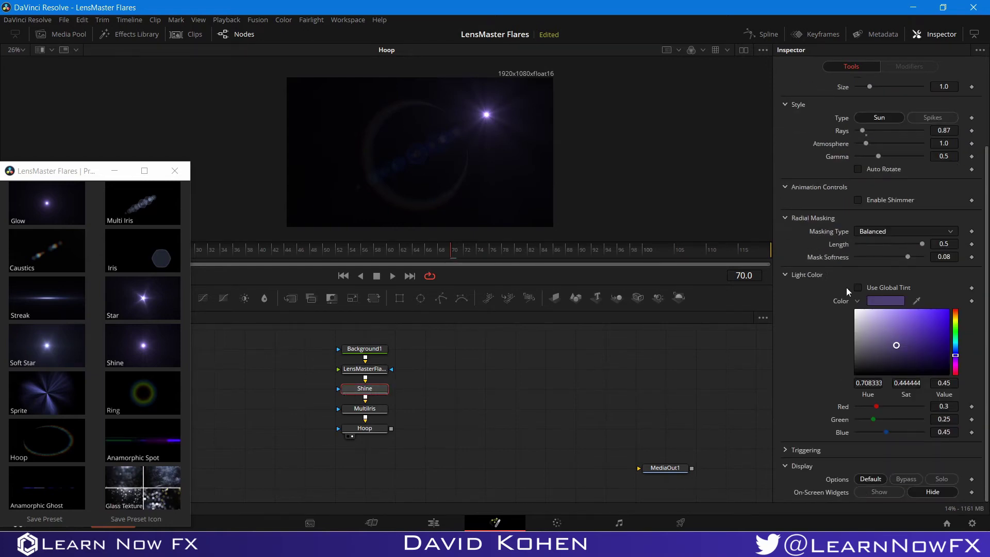
click(858, 287)
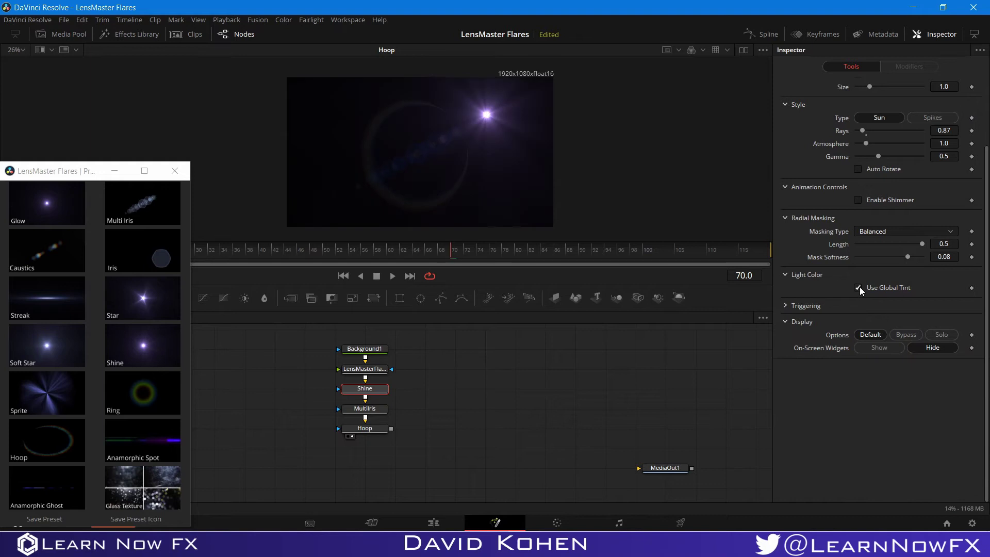
Step: Deepen the Global Tint to purple R 0.355, G 0.261, B 0.543 and select all four nodes
click(376, 371)
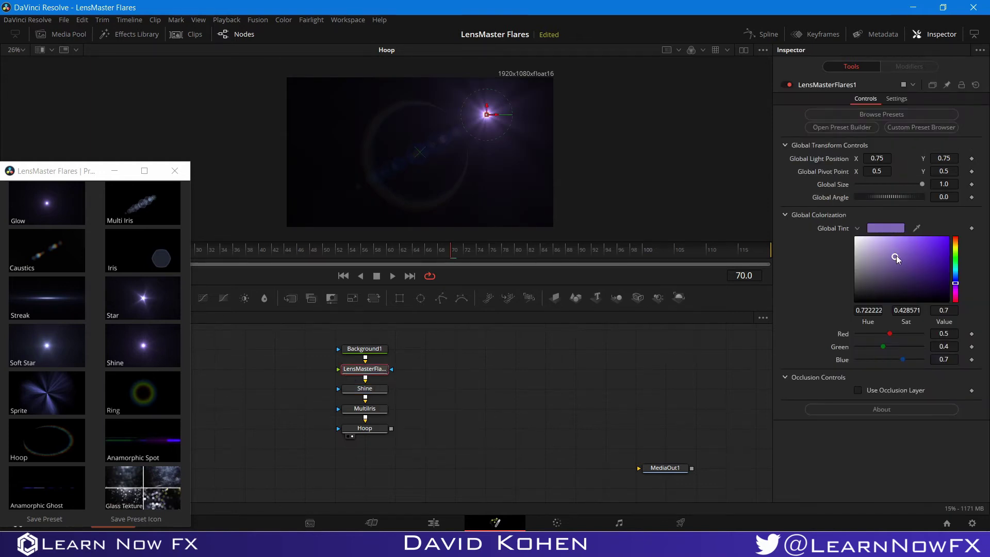
drag(897, 255, 904, 267)
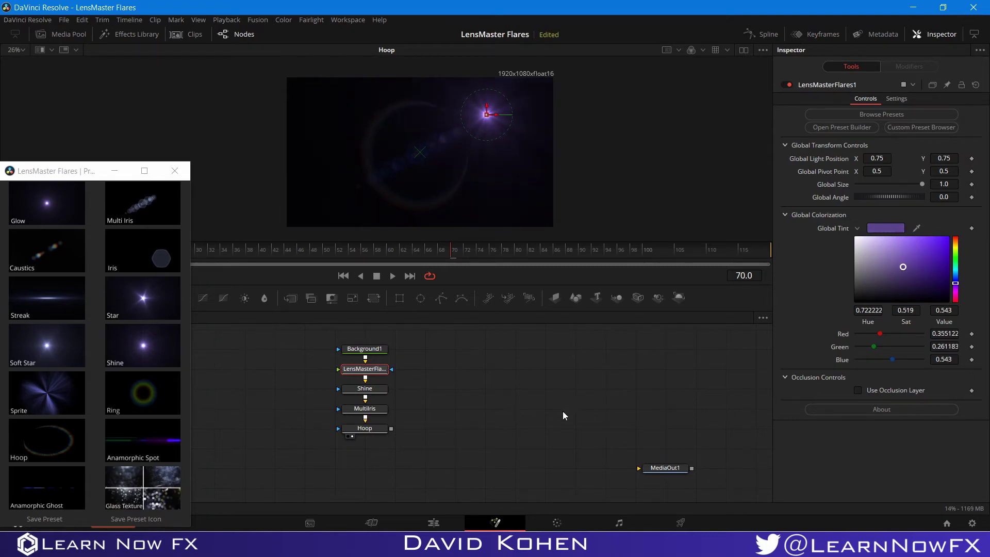
click(502, 416)
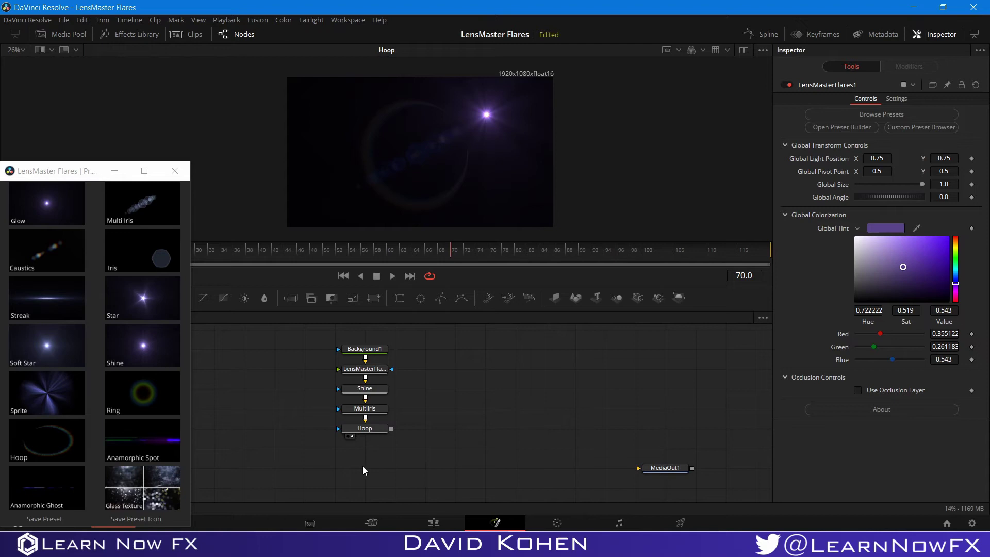
drag(353, 460, 493, 349)
Step: Hide the on-screen widgets of the Hoop and MultiIris elements
click(482, 442)
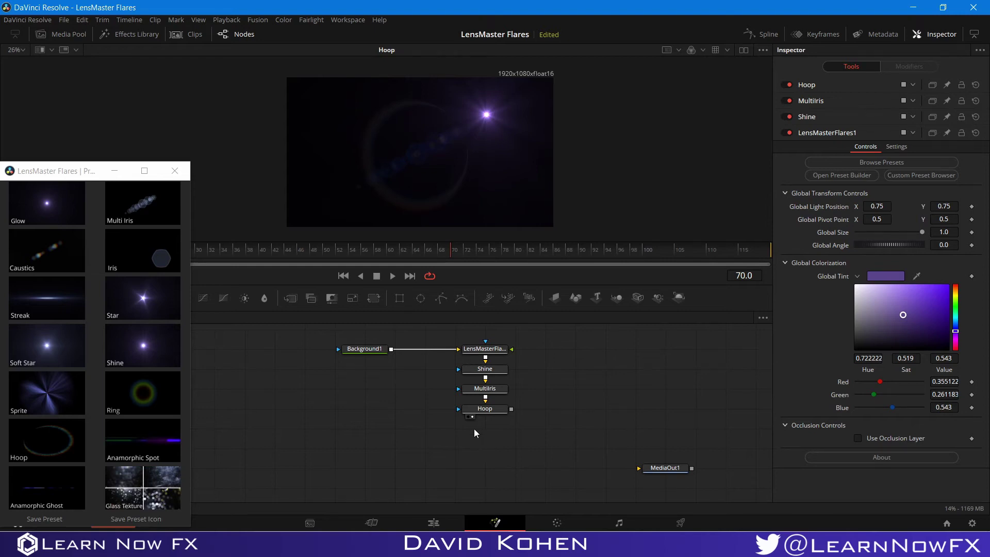
drag(479, 463, 505, 349)
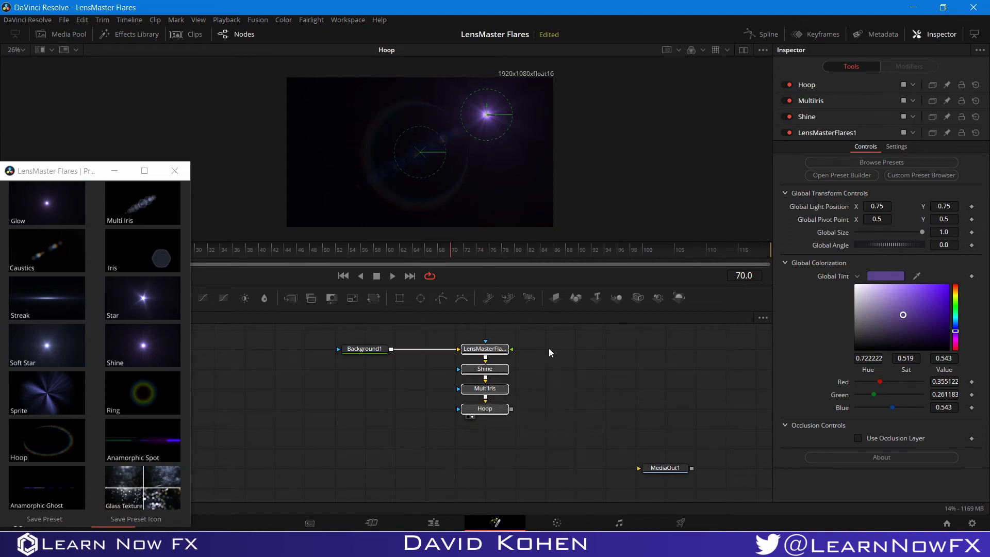
click(487, 408)
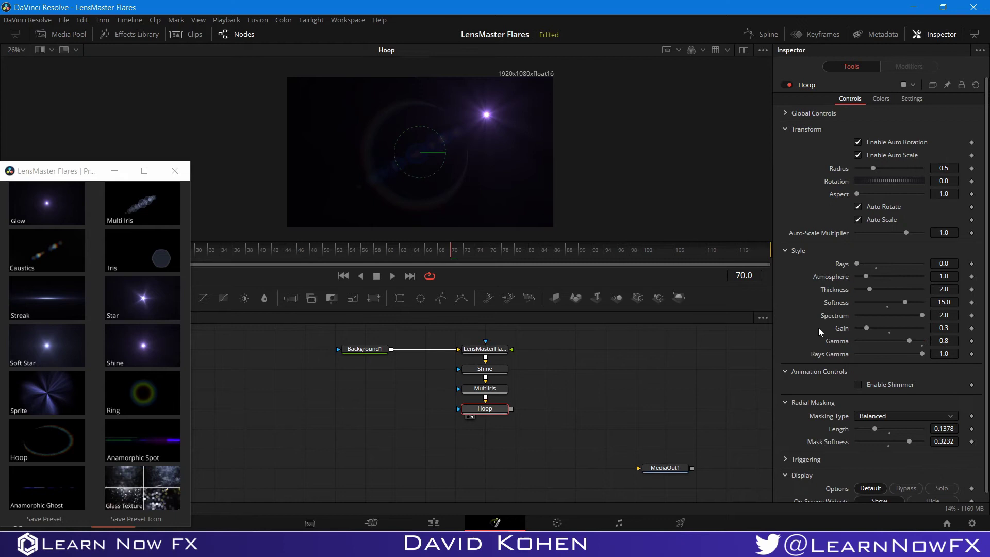
scroll(914, 455, down, 1)
click(937, 491)
scroll(905, 456, up, 1)
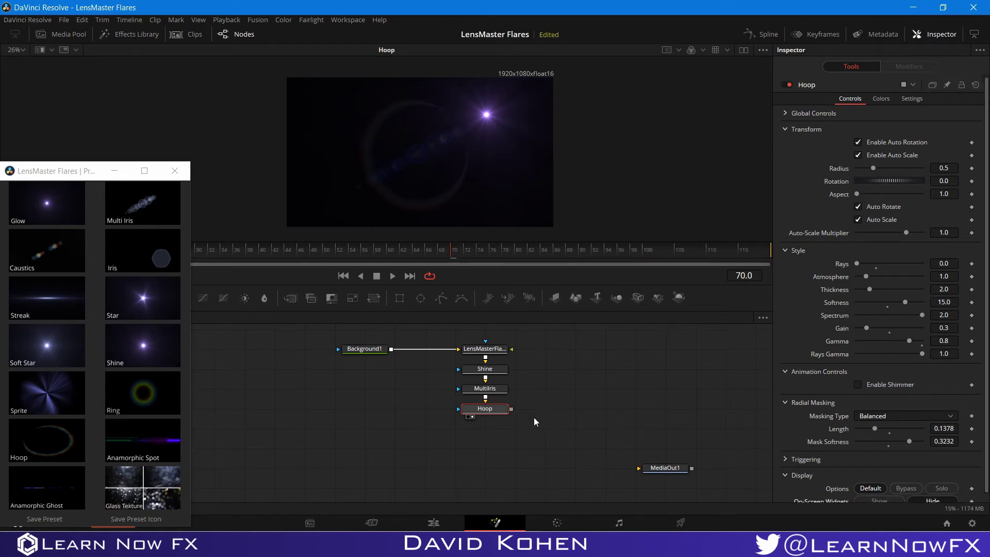
click(479, 388)
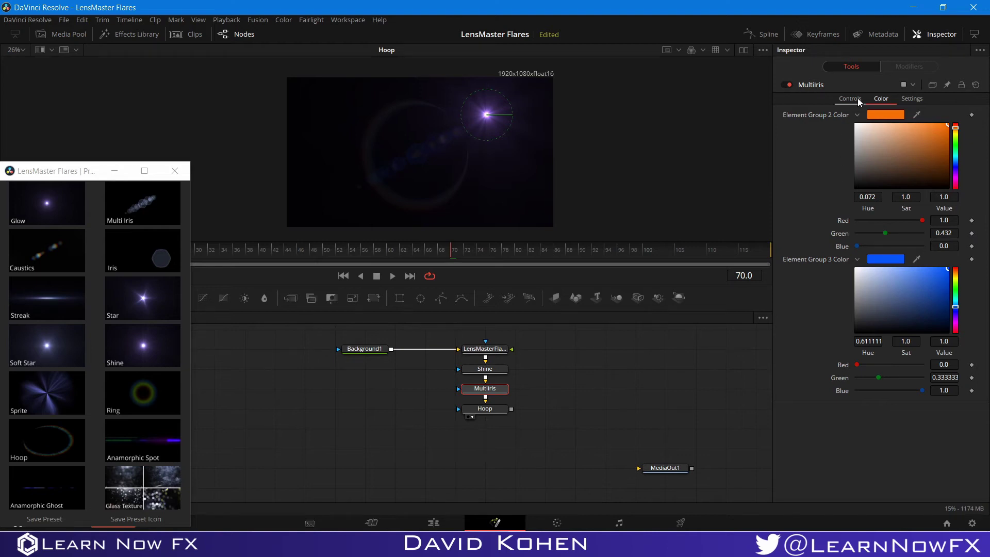
click(850, 99)
scroll(926, 495, down, 10)
click(926, 493)
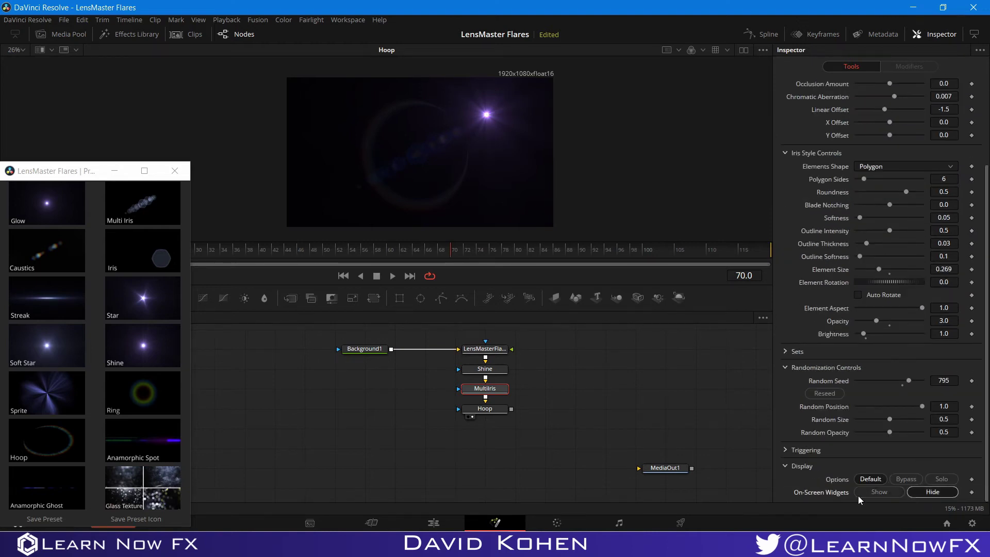
Step: Select all four flare nodes and start saving them as a LensMaster preset
click(485, 369)
drag(468, 444, 507, 330)
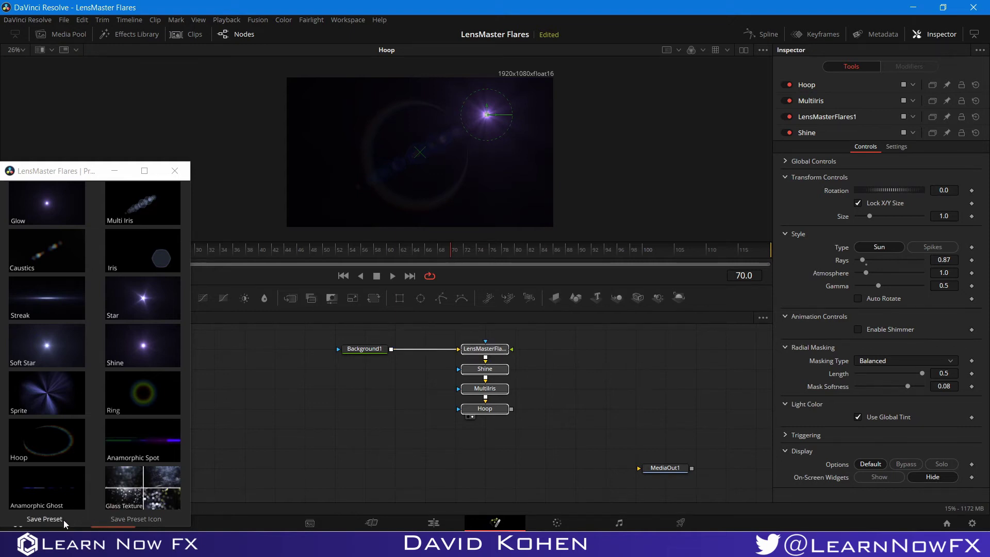
click(44, 519)
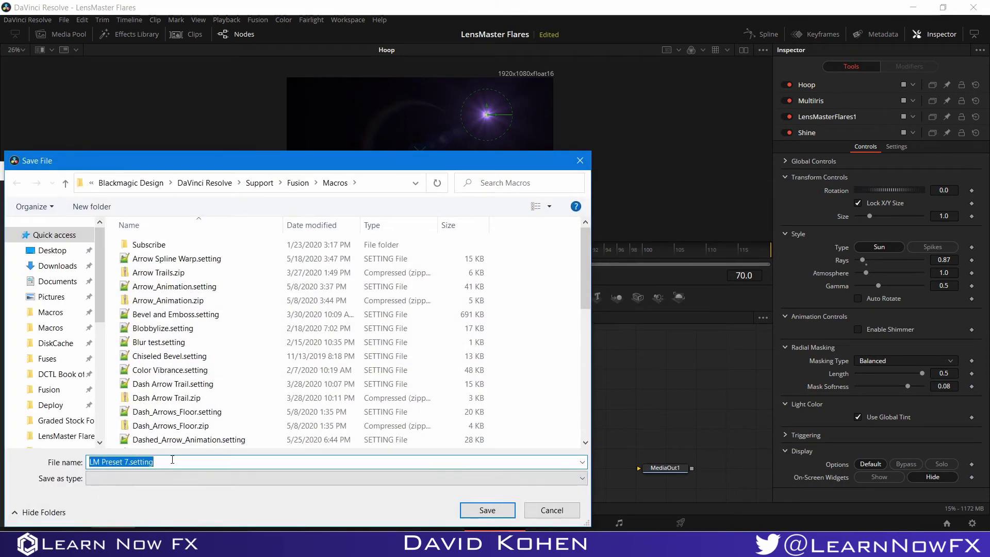
Step: Rename the preset file from LM Preset 7.setting to LM Preset 2.setting and save it
drag(172, 459, 88, 467)
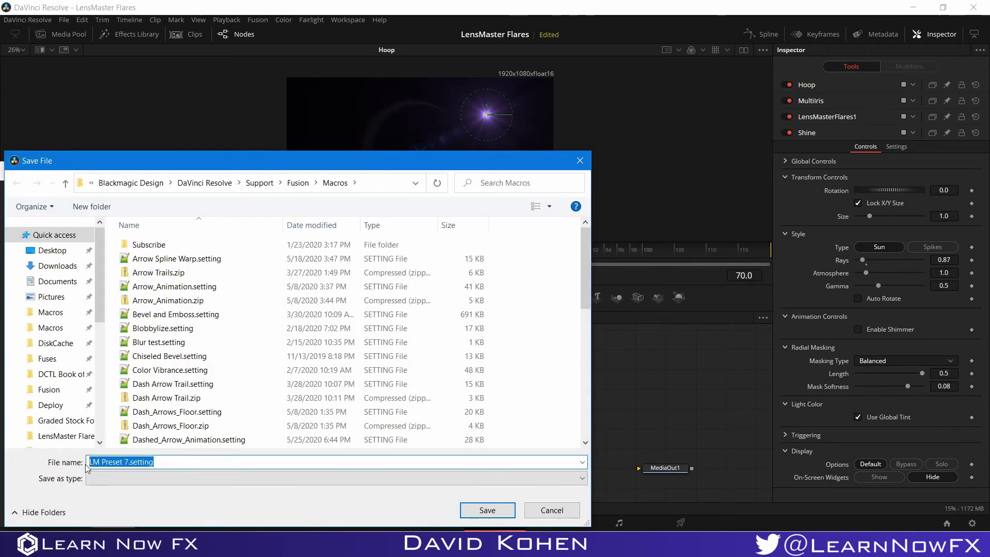
right_click(120, 465)
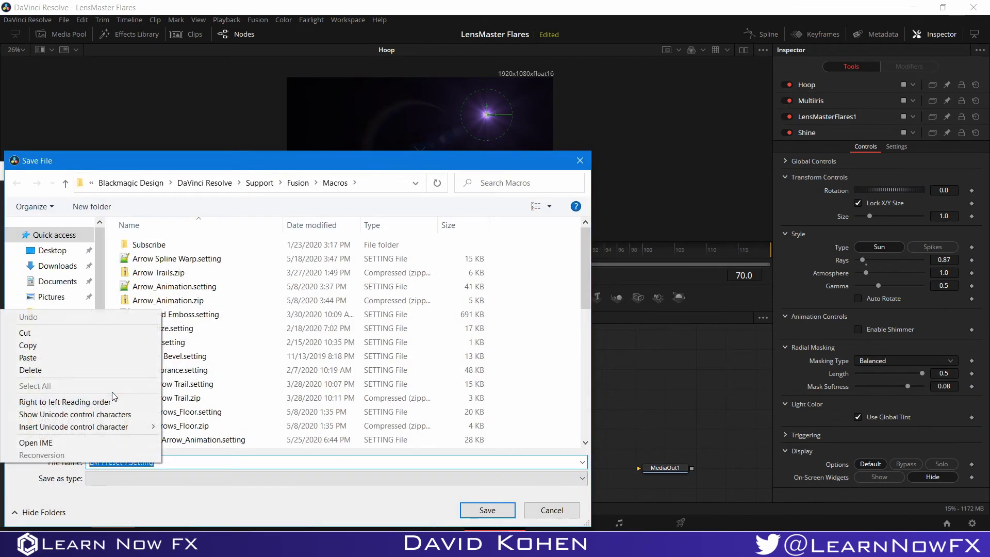
click(66, 346)
click(127, 462)
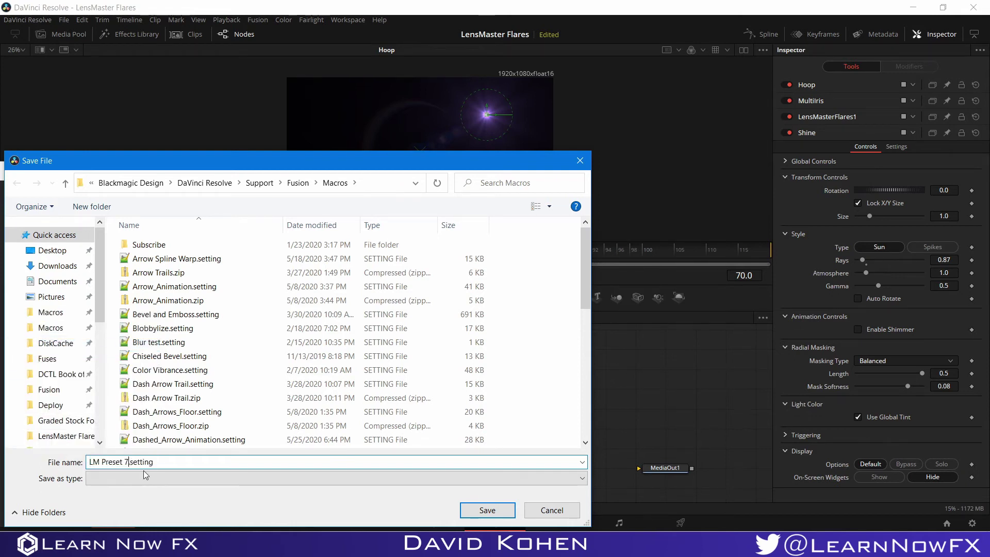
key(BackSpace)
text(2)
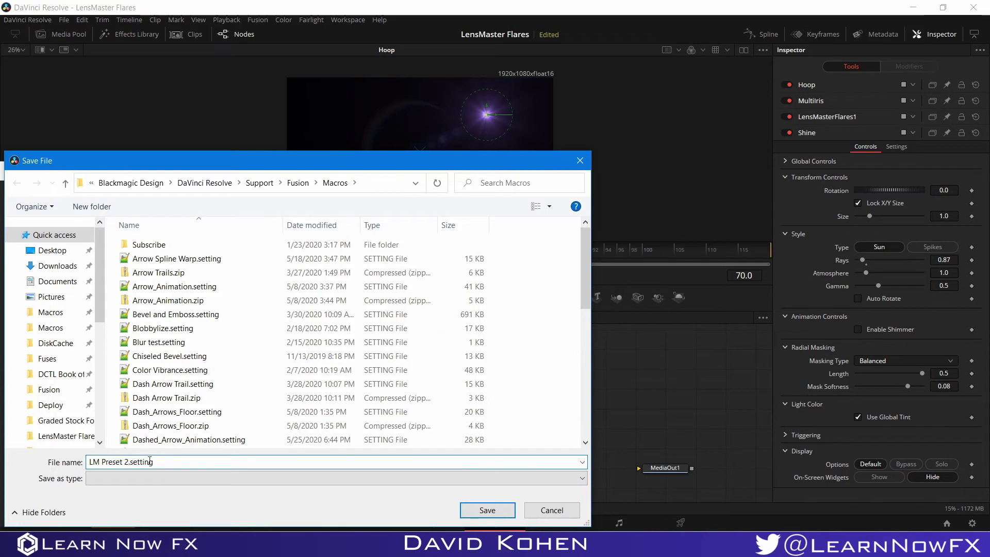
drag(164, 461, 87, 462)
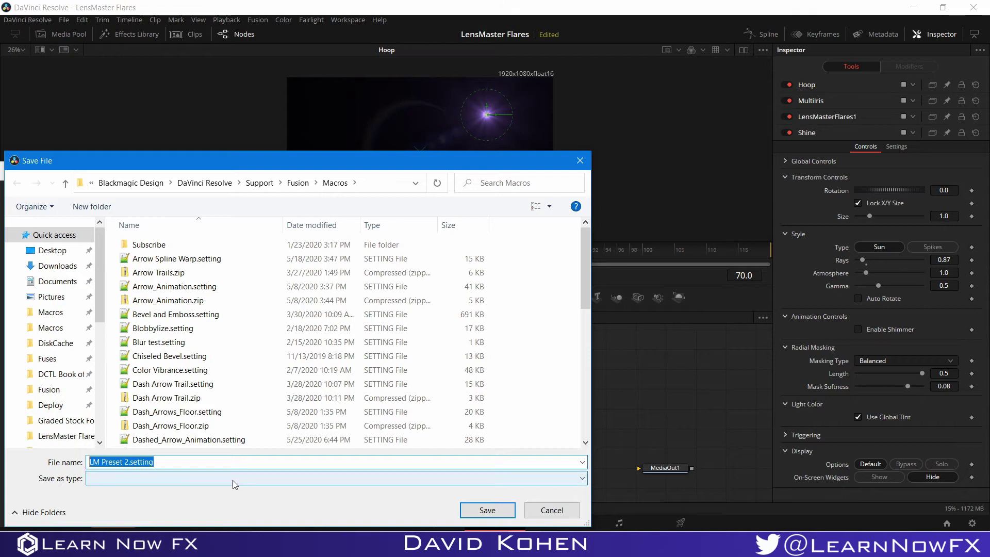
click(479, 508)
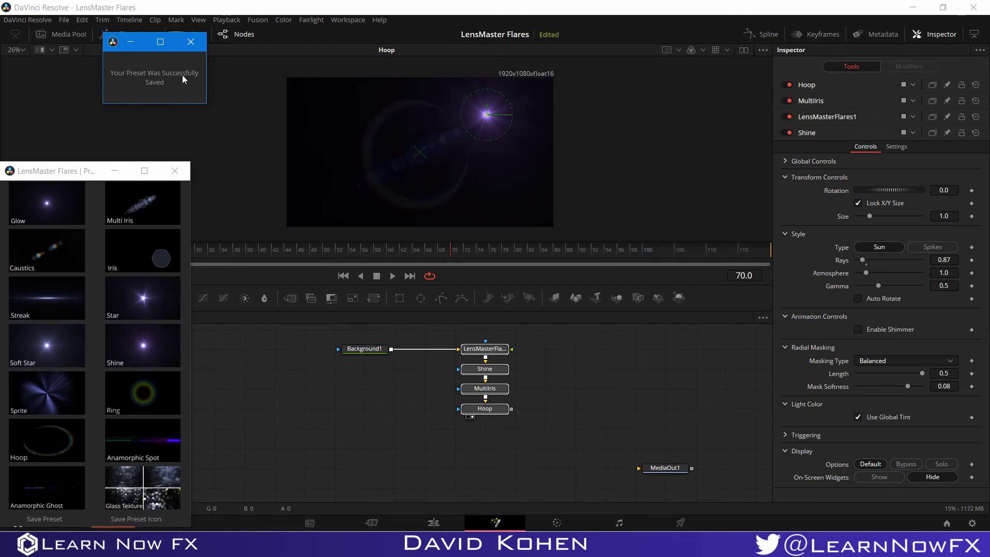
Step: Dismiss the save confirmation and show Background1's output in the viewer
click(191, 42)
click(400, 400)
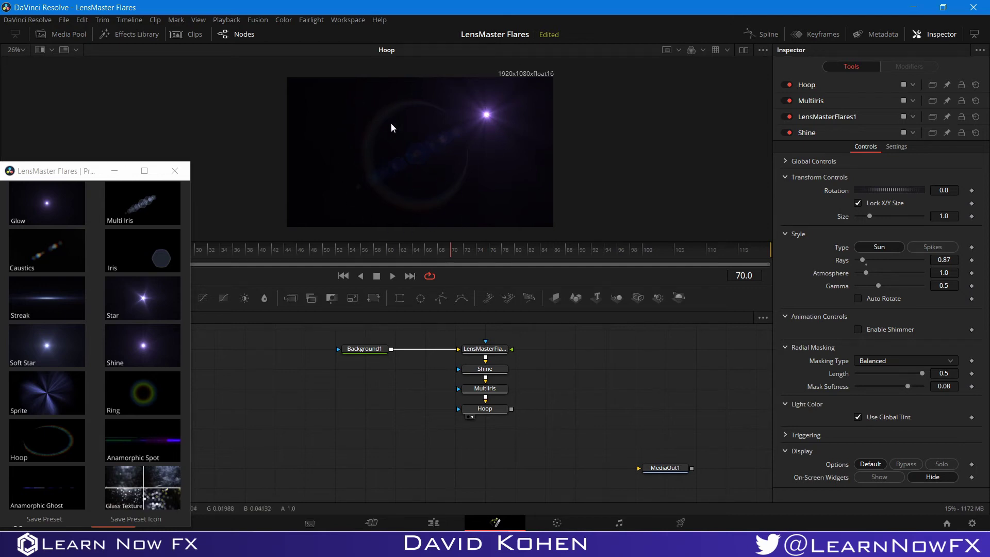
click(481, 349)
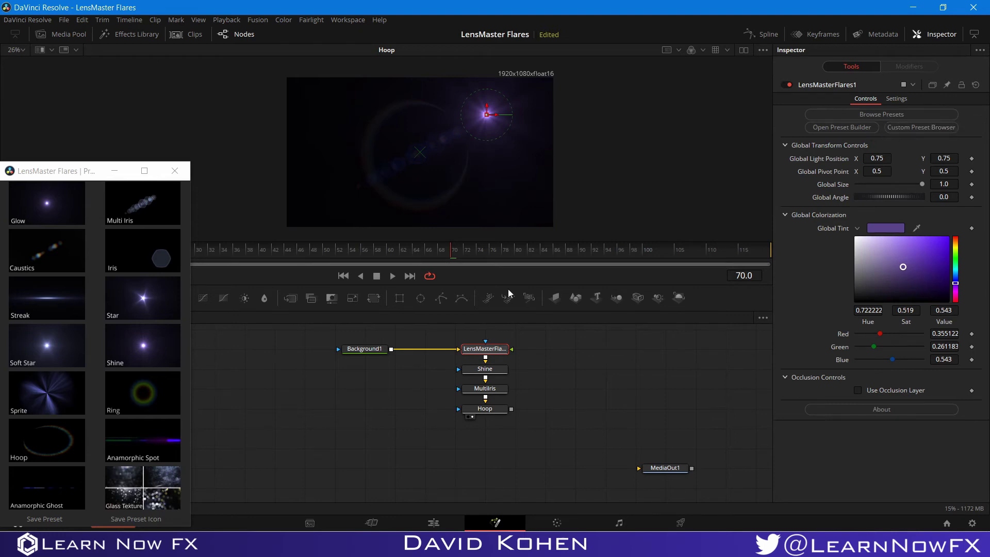
click(383, 395)
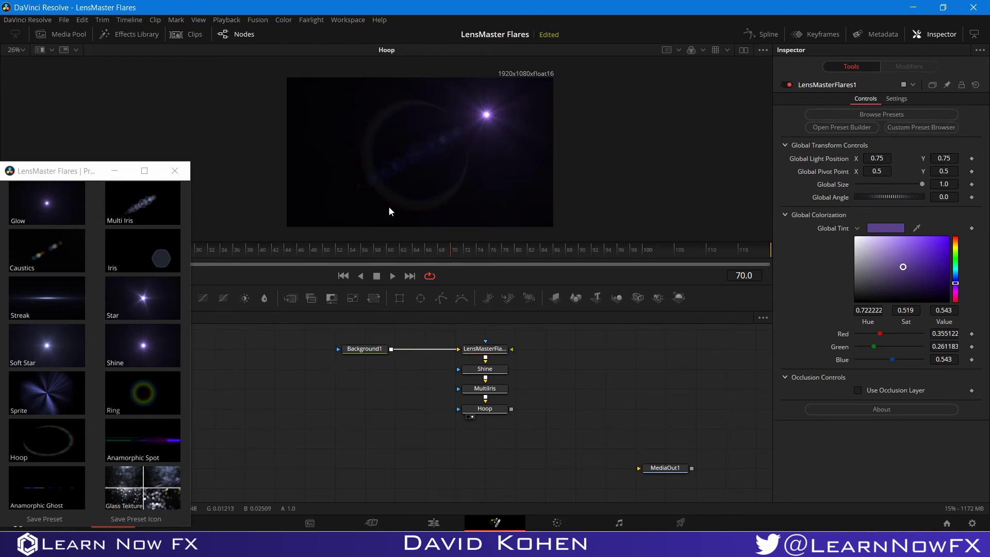
click(369, 351)
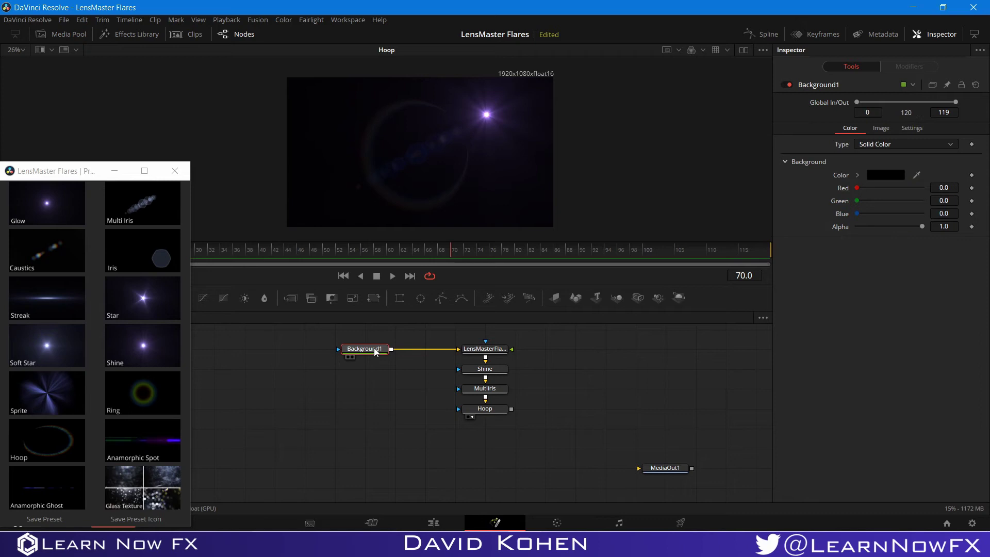
mouse_move(374, 351)
click(351, 358)
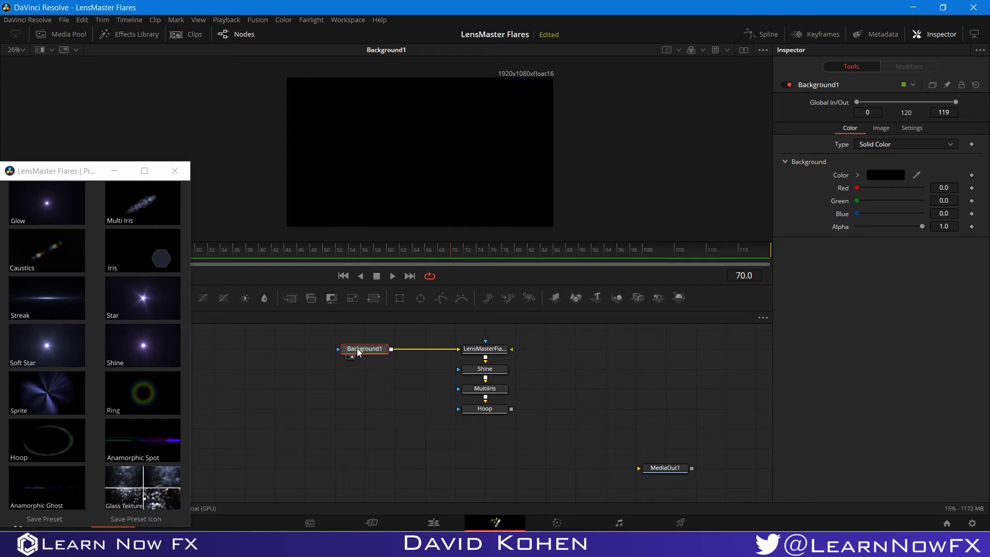
Step: Turn off Auto Resolution and set Background1 to Width 200, Height 115
click(878, 128)
click(858, 214)
click(948, 175)
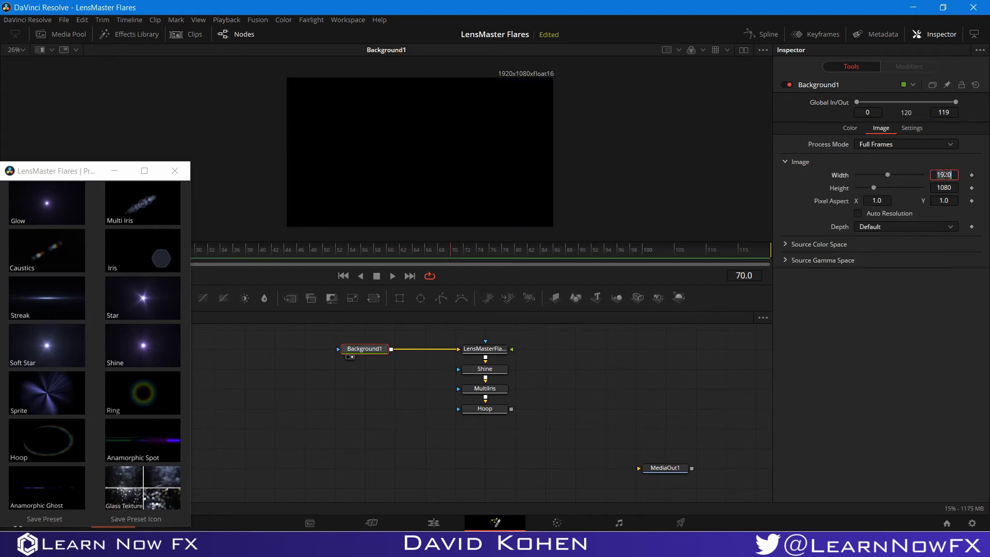
text(200)
key(Tab)
text(115)
key(Return)
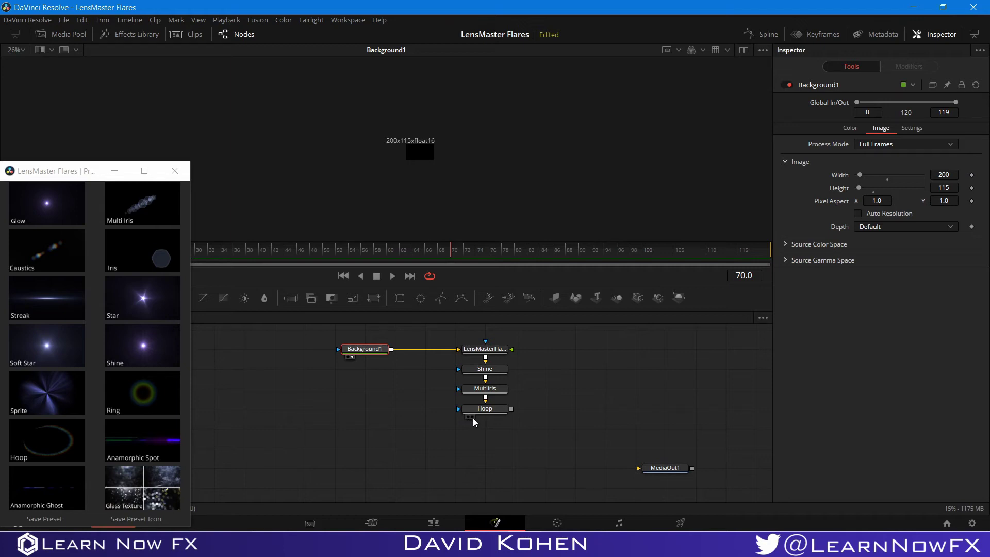
Step: View the Hoop output again to see the flare at thumbnail size
click(473, 417)
scroll(413, 155, up, 5)
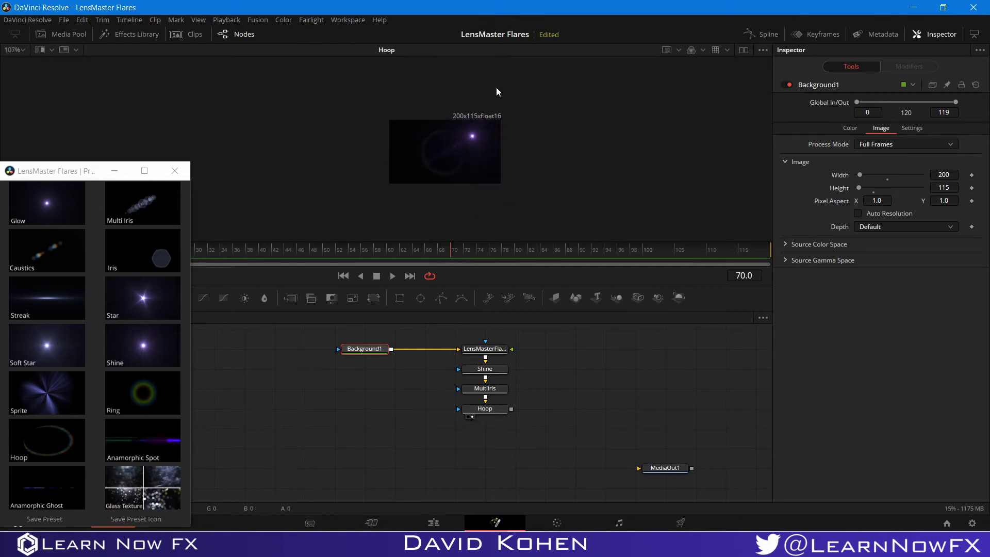
scroll(459, 143, up, 2)
scroll(459, 147, down, 2)
click(461, 412)
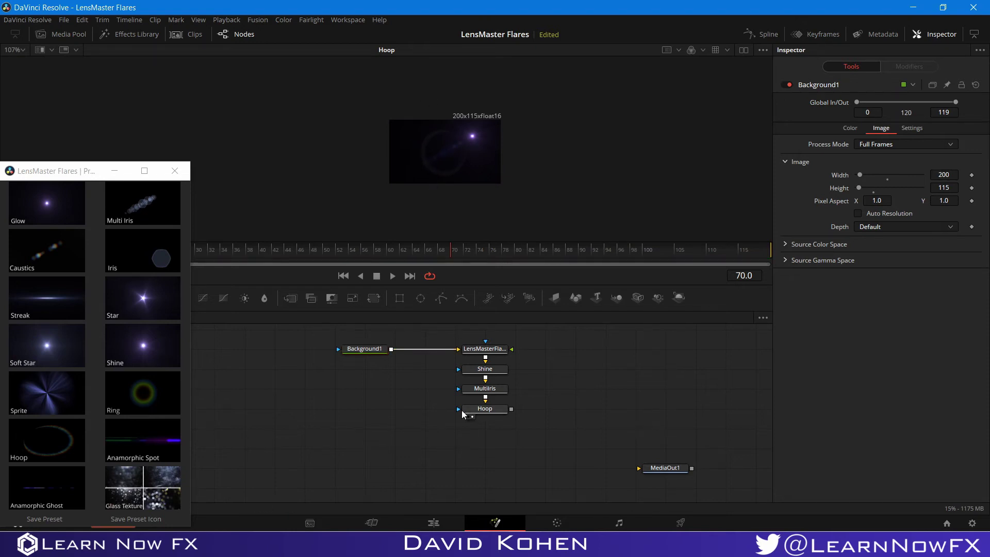
Step: Box-select the four LensMaster flare nodes
click(473, 413)
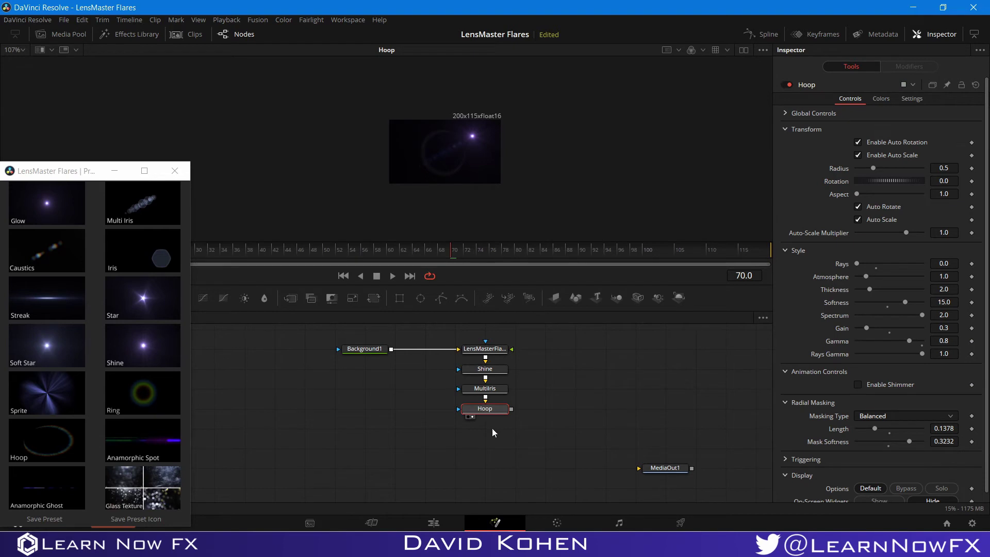
drag(481, 433, 497, 337)
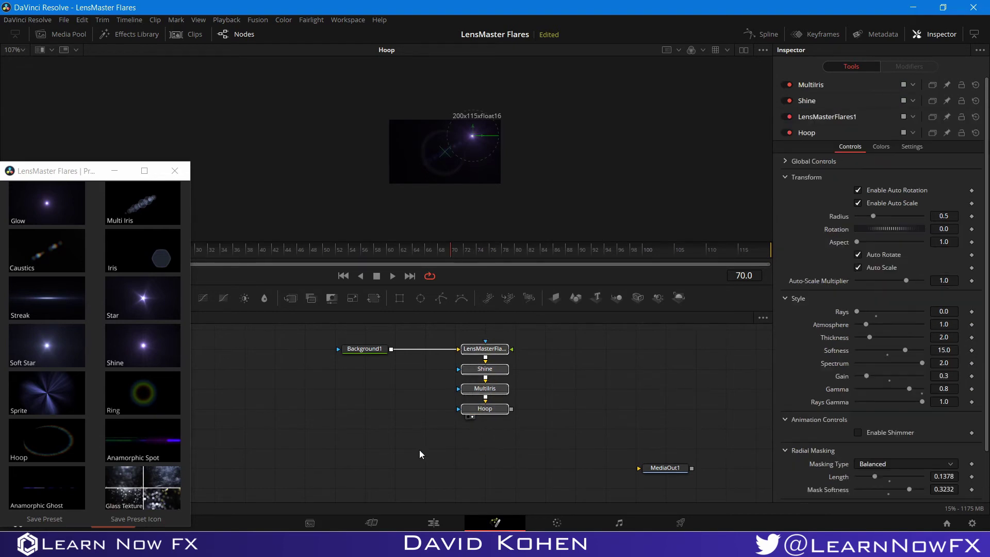
drag(456, 440, 516, 345)
Step: Save the preset thumbnail icon as LM Preset 2.png
click(135, 520)
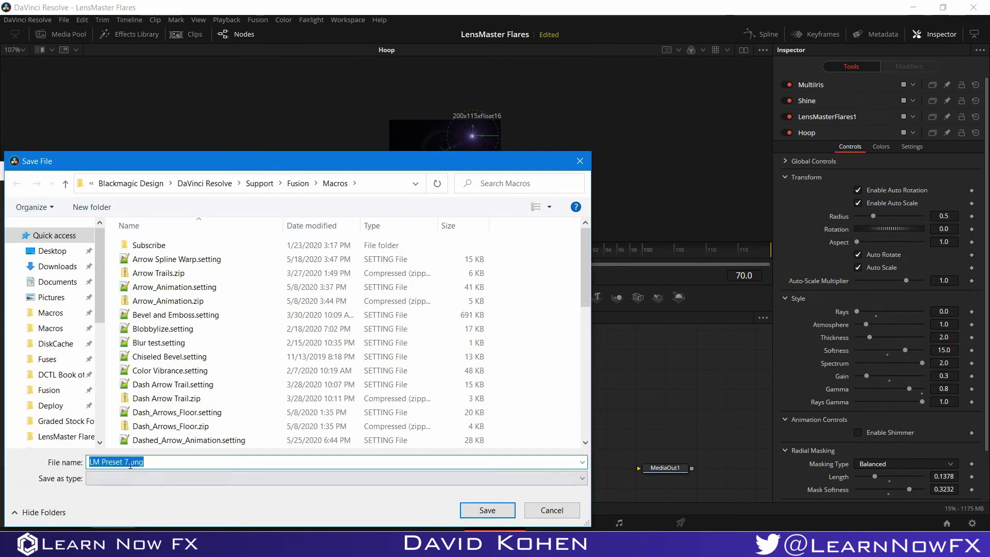
click(128, 463)
key(BackSpace)
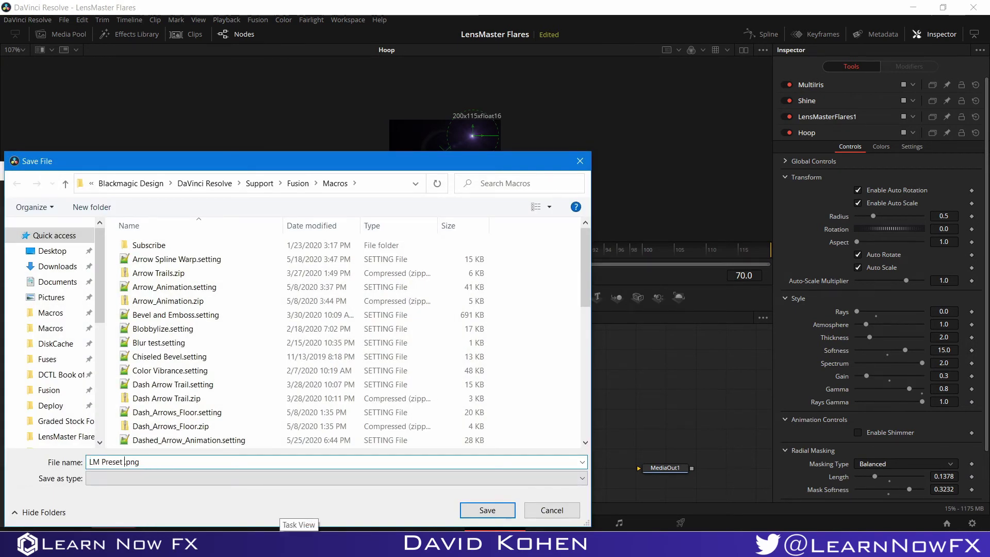
text(2)
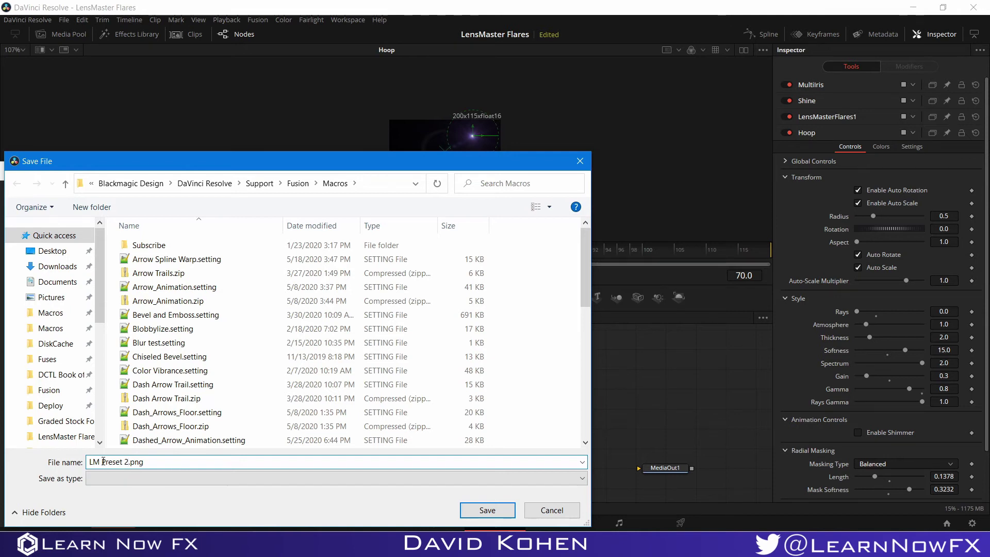
click(127, 462)
click(488, 511)
click(394, 429)
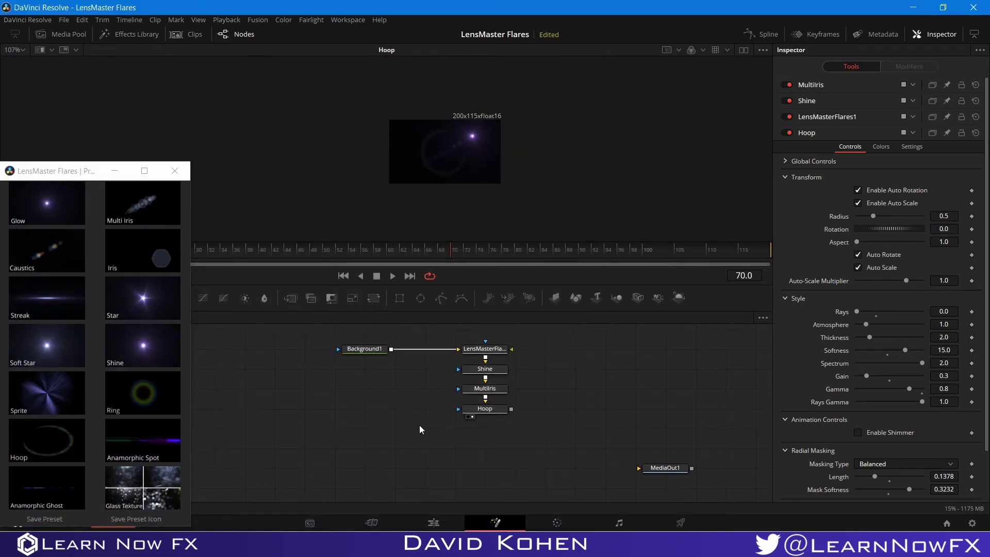
click(475, 348)
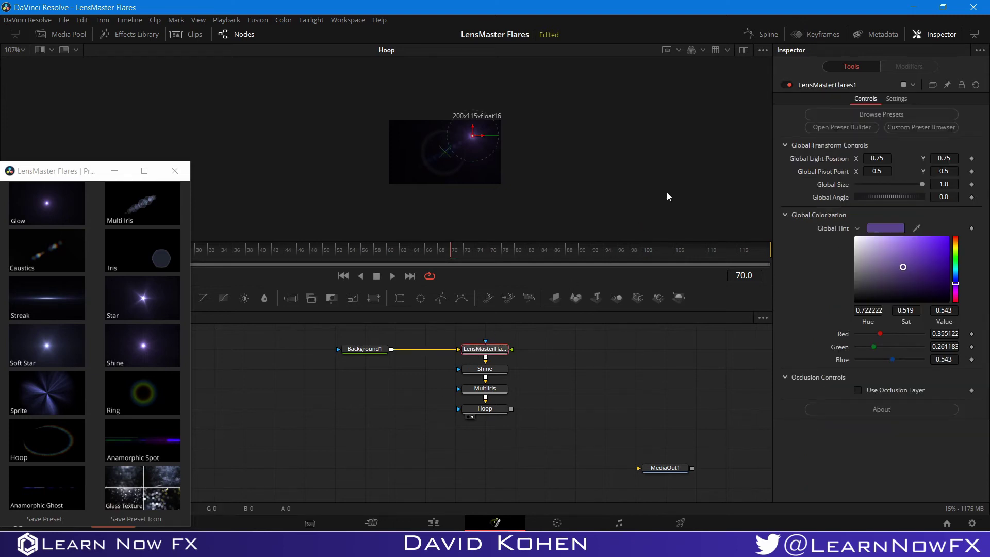
click(902, 129)
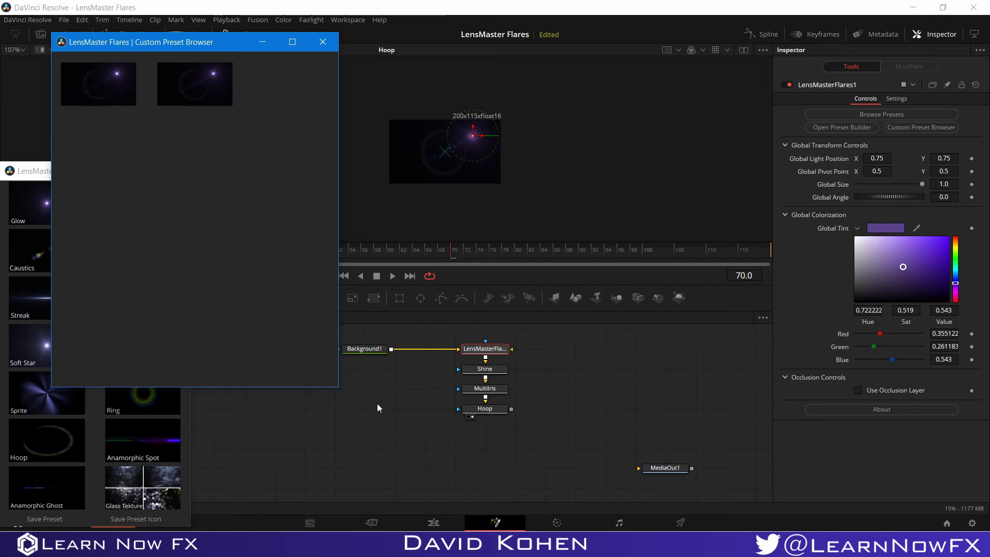
click(449, 426)
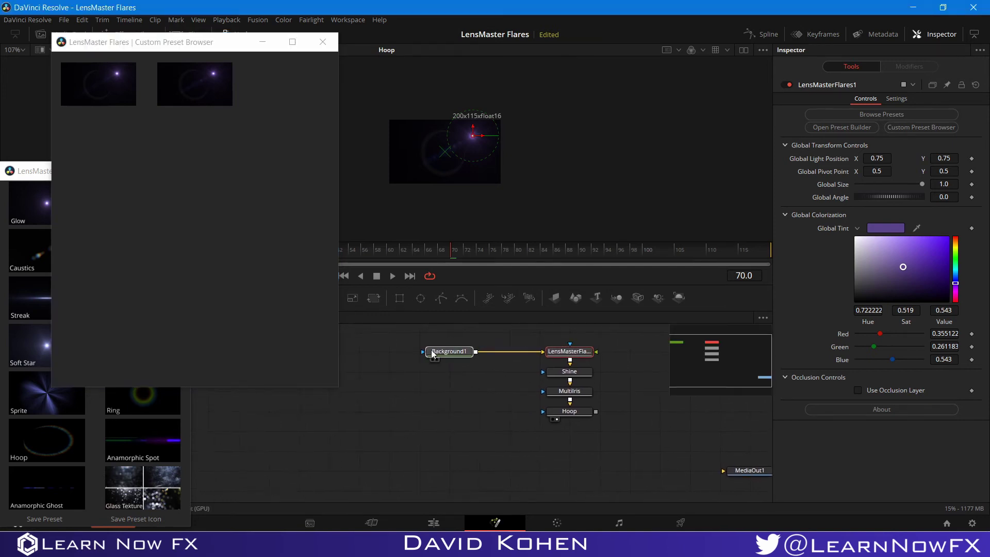
drag(449, 352, 389, 351)
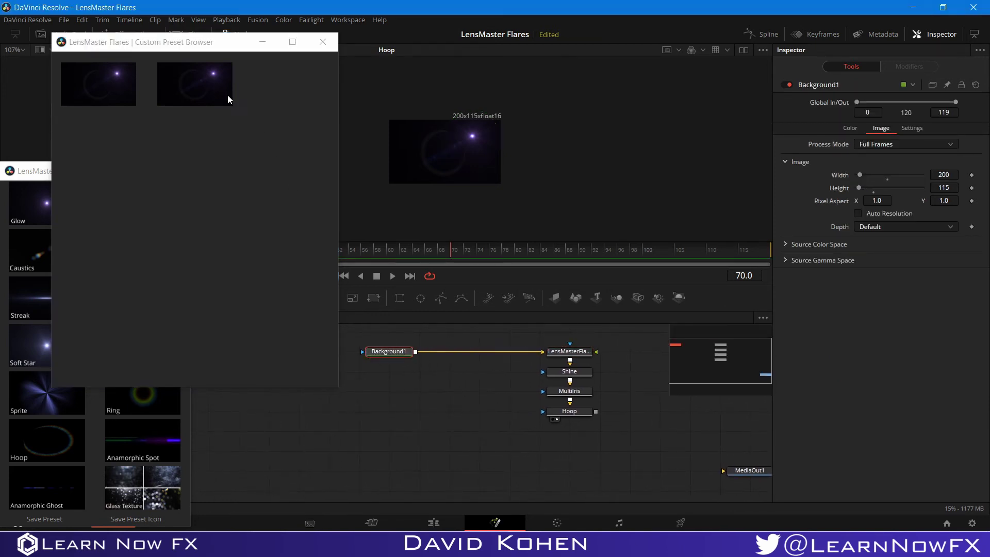
click(229, 96)
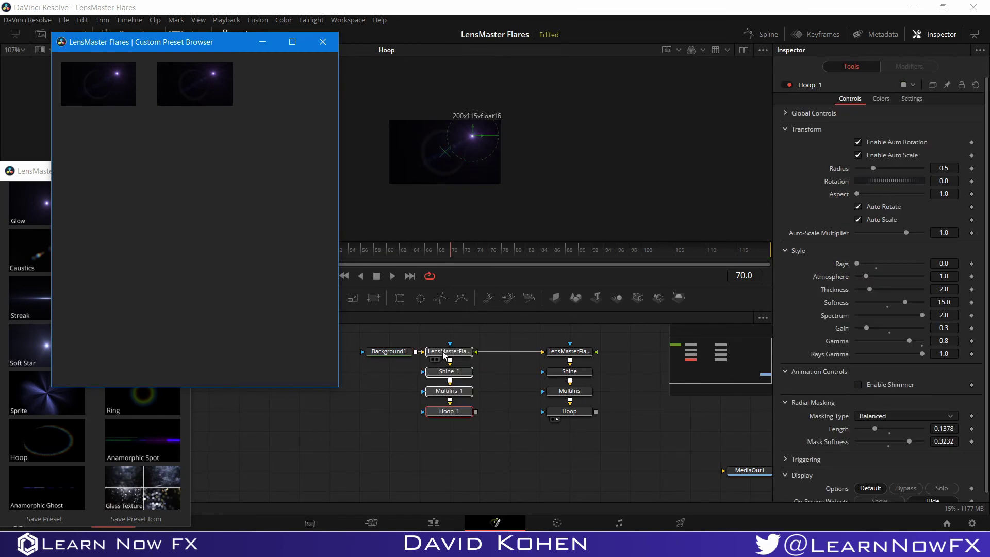
drag(443, 360, 440, 420)
click(439, 410)
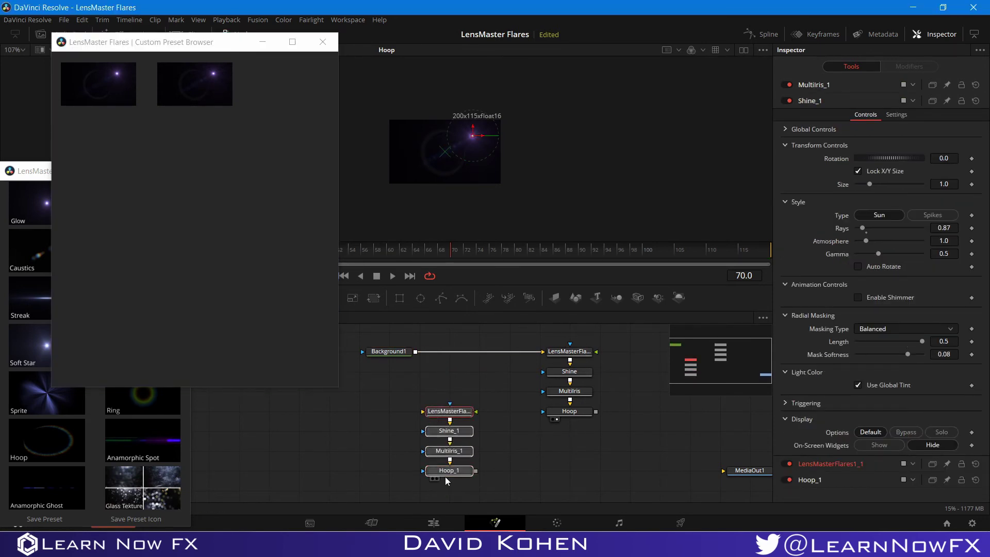
click(321, 42)
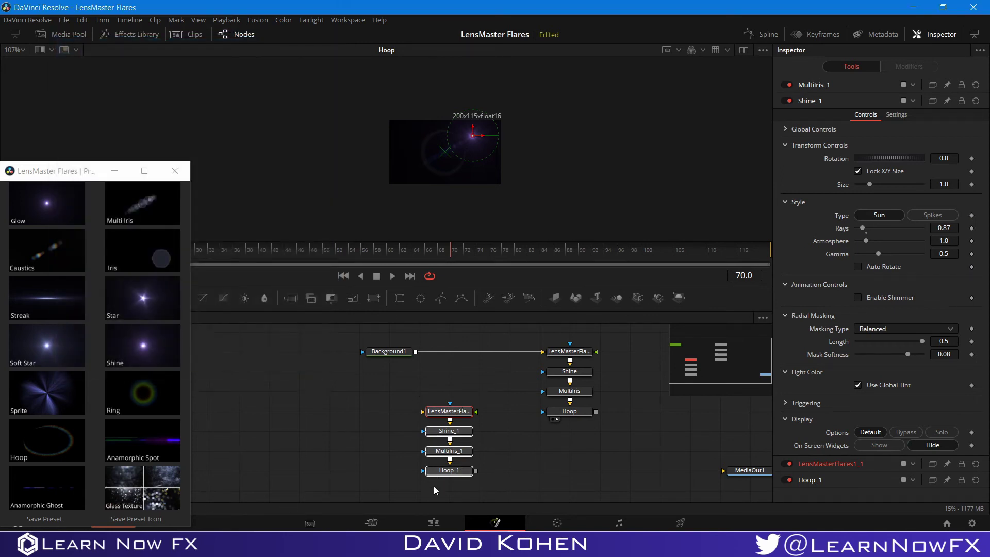
Step: Delete the loaded preset copy and group the four flare nodes
key(Delete)
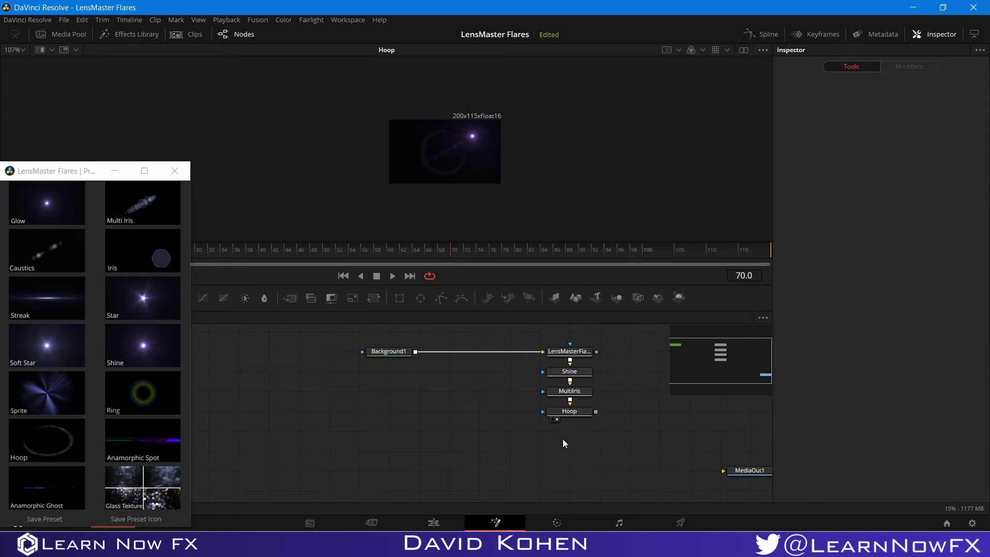
drag(571, 440, 577, 350)
right_click(571, 355)
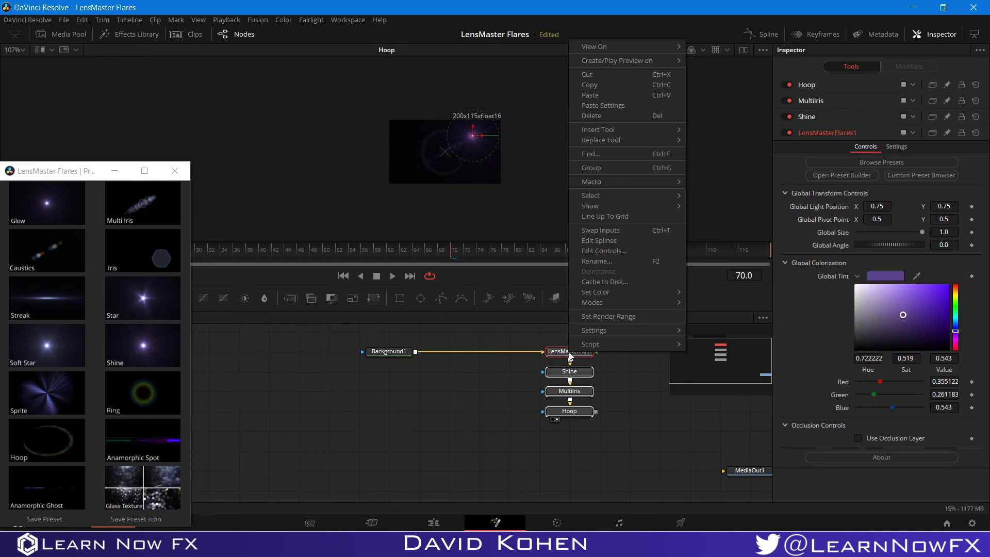
click(613, 168)
Step: Rename the group to MyCoolPreset and move it beside Background1
right_click(569, 347)
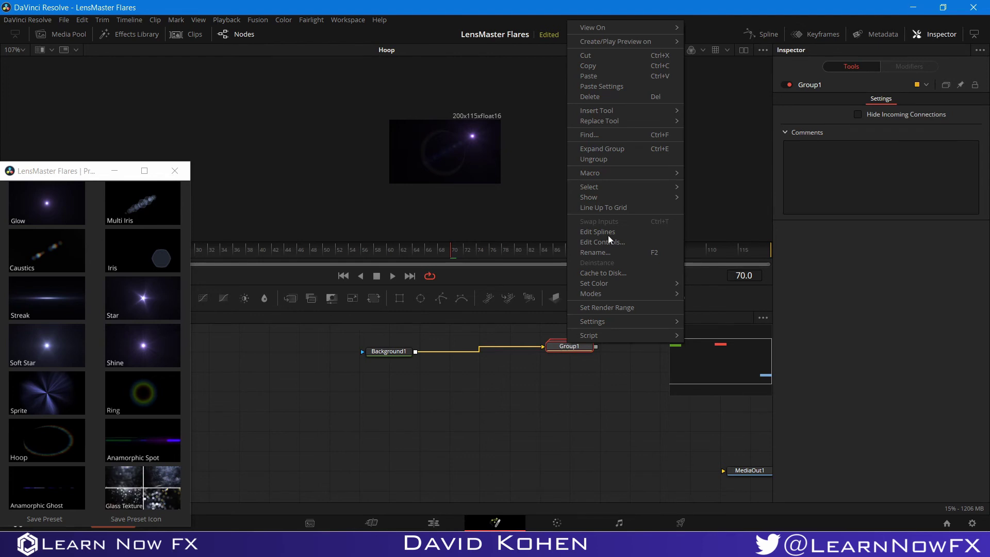
click(605, 251)
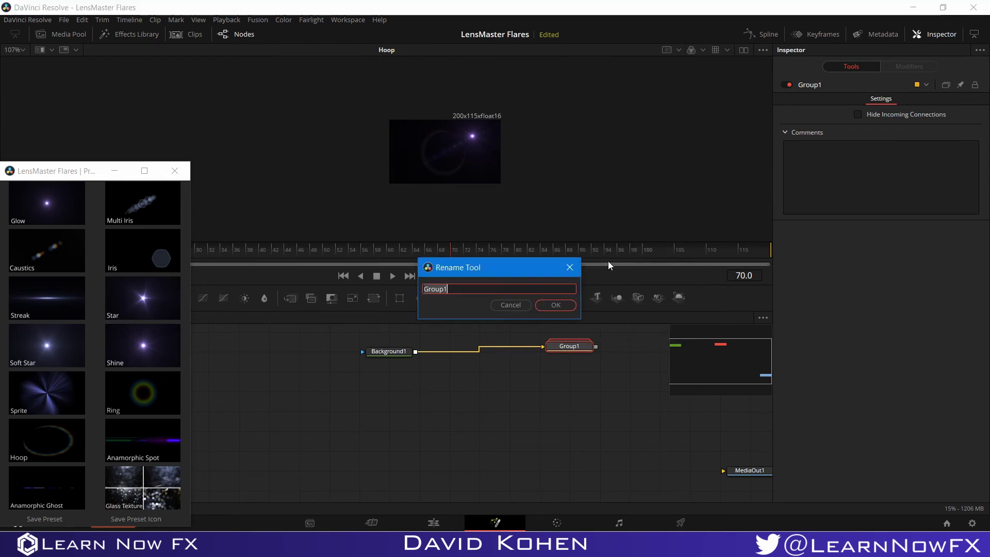
text(Cool)
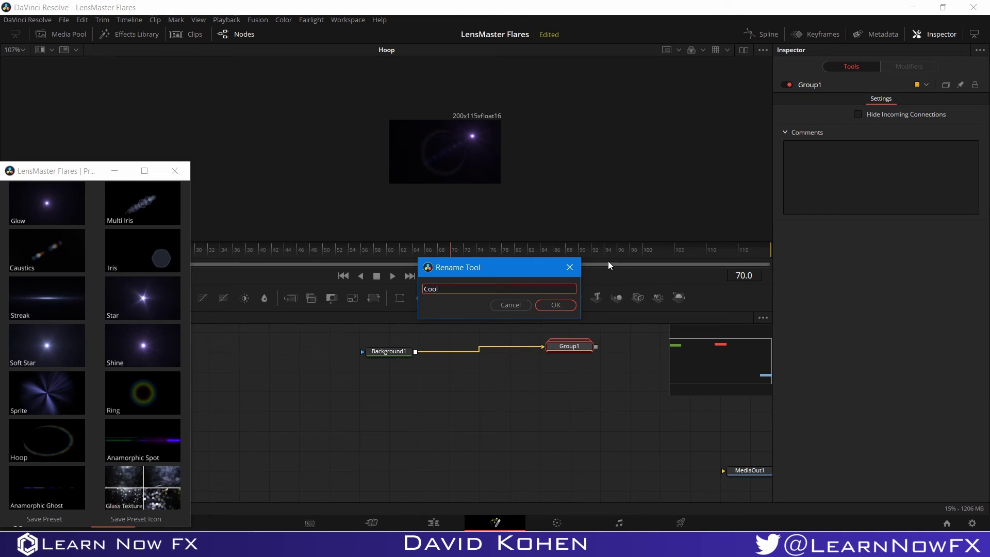
key(BackSpace)
key(BackSpace)
key(BackSpace)
text(My Cool Preset)
click(556, 305)
drag(578, 354, 487, 359)
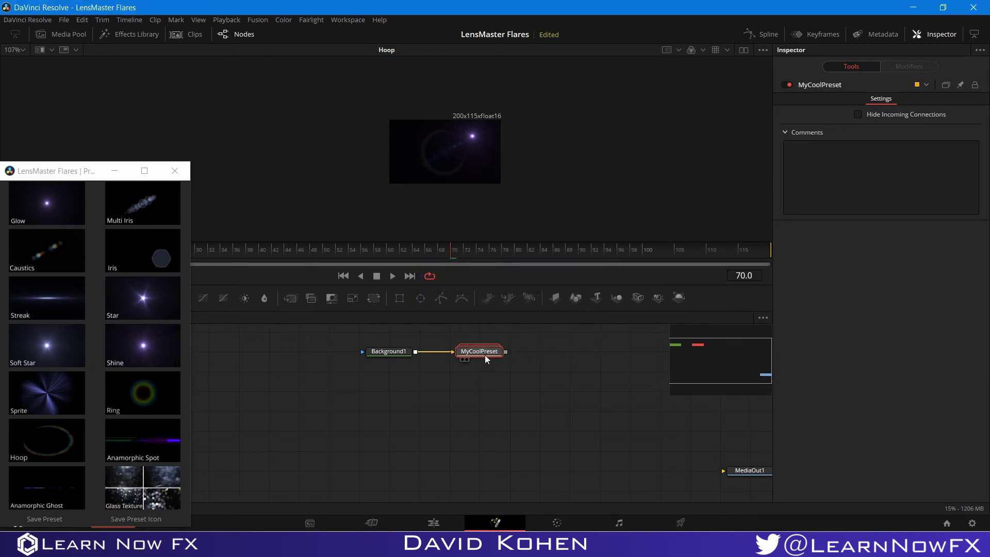
Step: Save the group as LM Preset 2.setting, replacing the existing file, and dismiss the confirmation
click(57, 519)
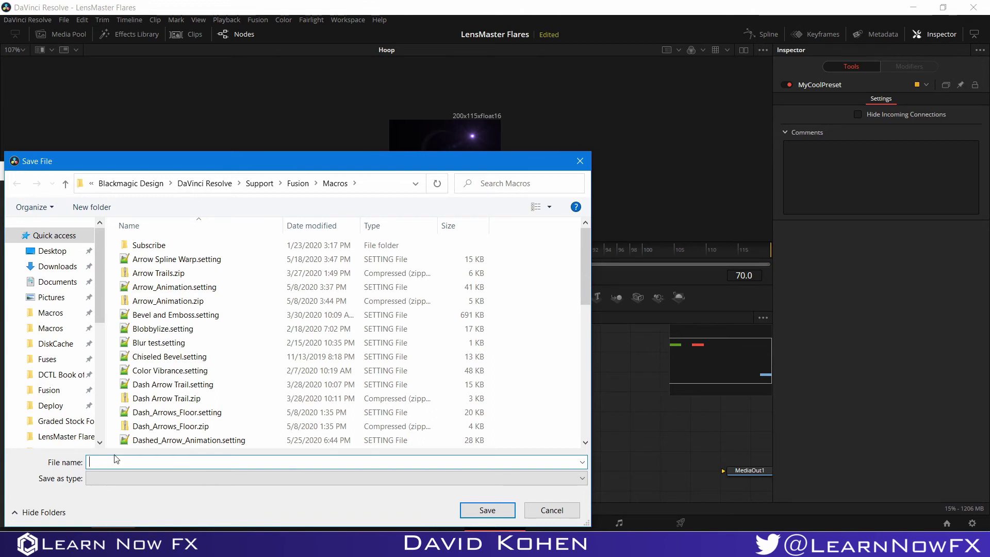
text(LM Preset 2.setting)
key(Return)
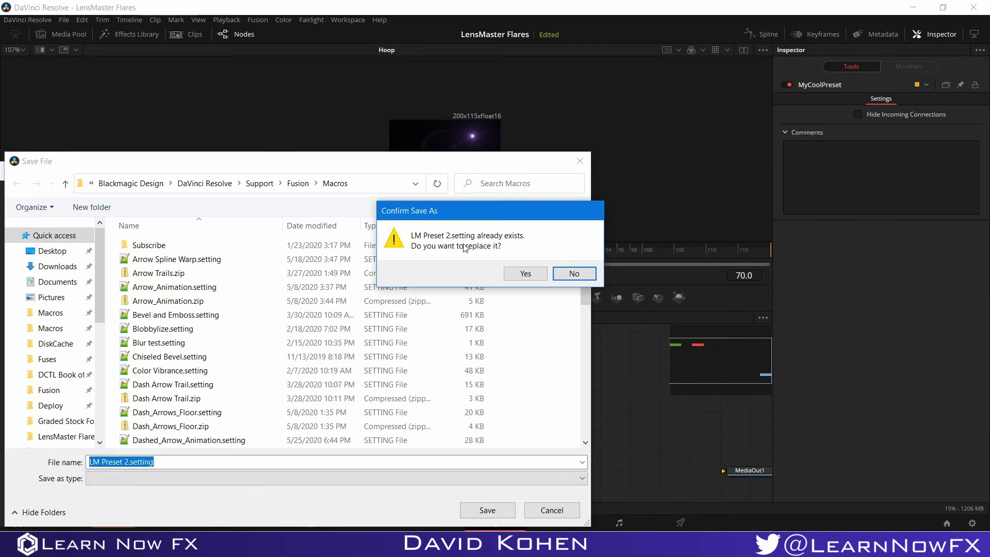
click(522, 273)
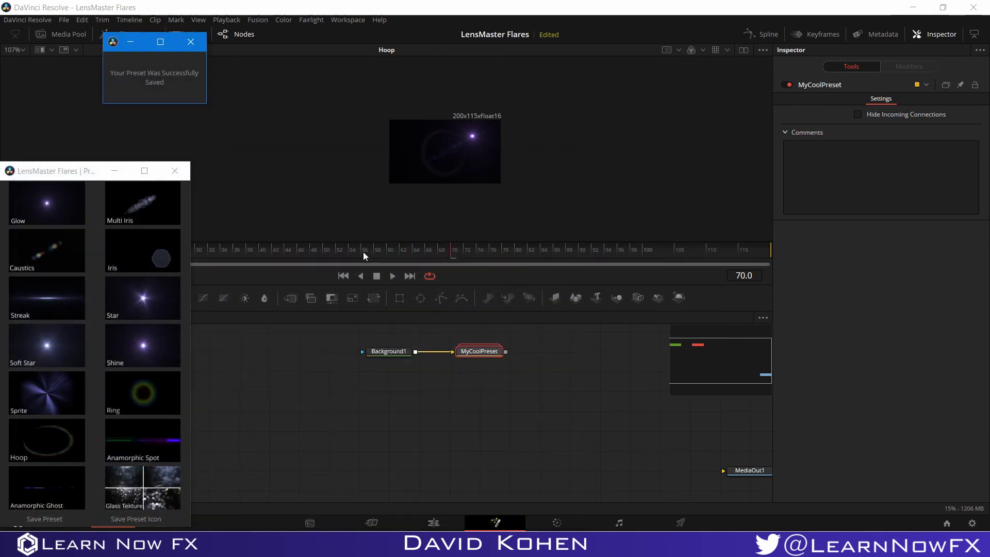
click(195, 44)
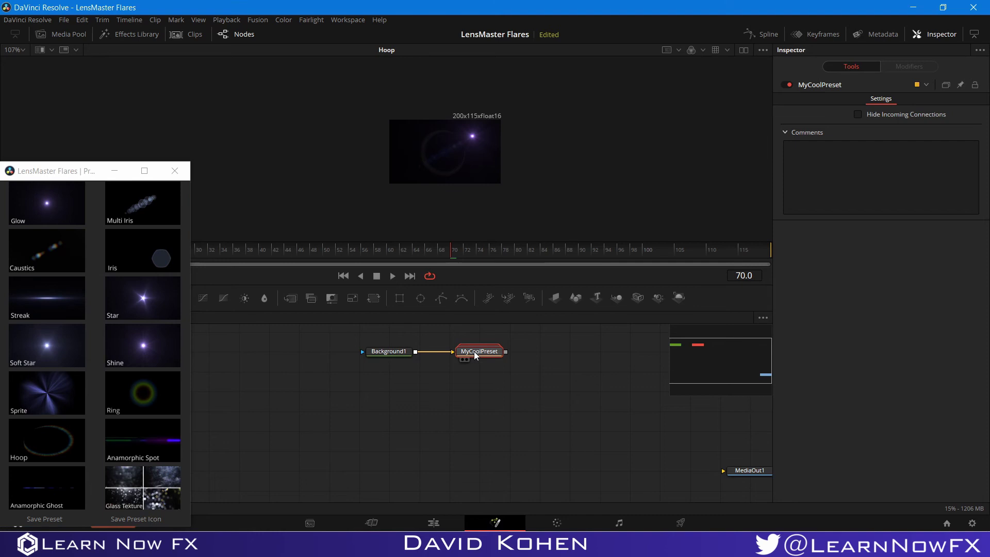
Step: Delete MyCoolPreset and add LensMasterFlares after Background1 via the 'lm' tool search
mouse_move(475, 354)
key(Delete)
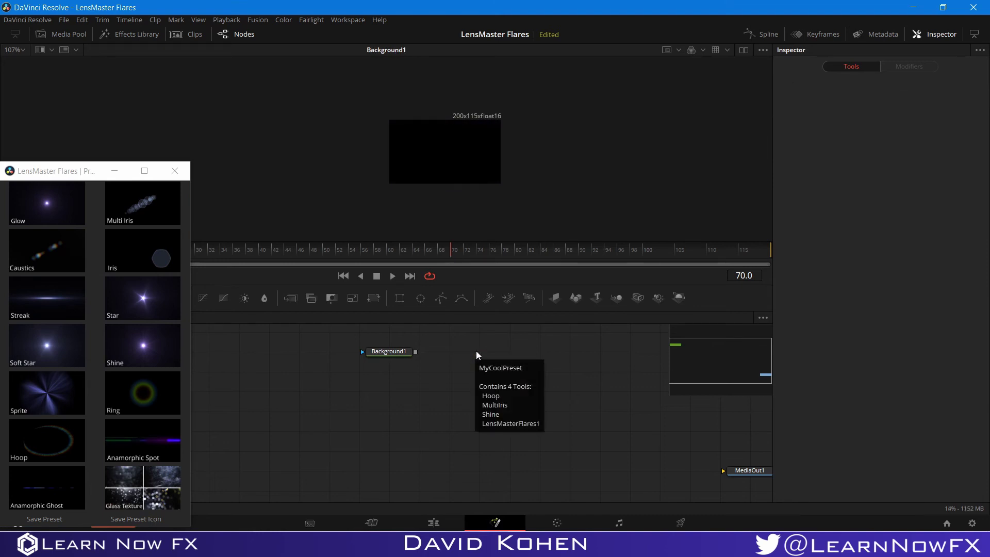
click(385, 355)
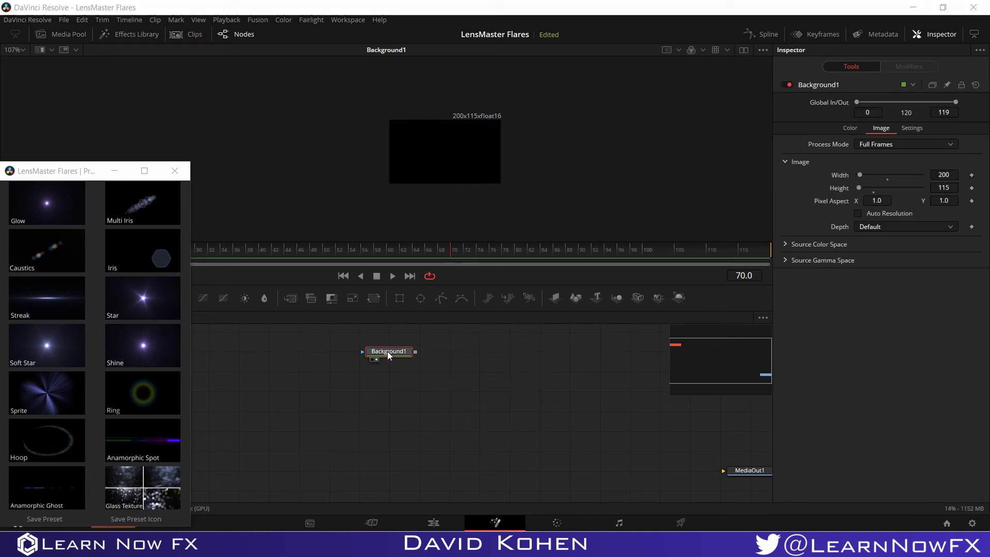
key(shift+space)
text(lm)
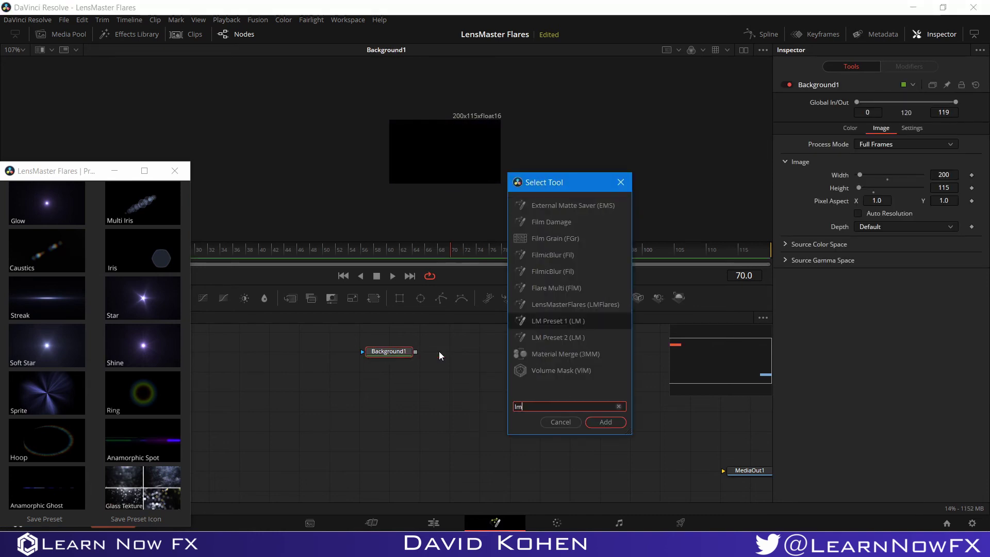
click(565, 305)
key(Return)
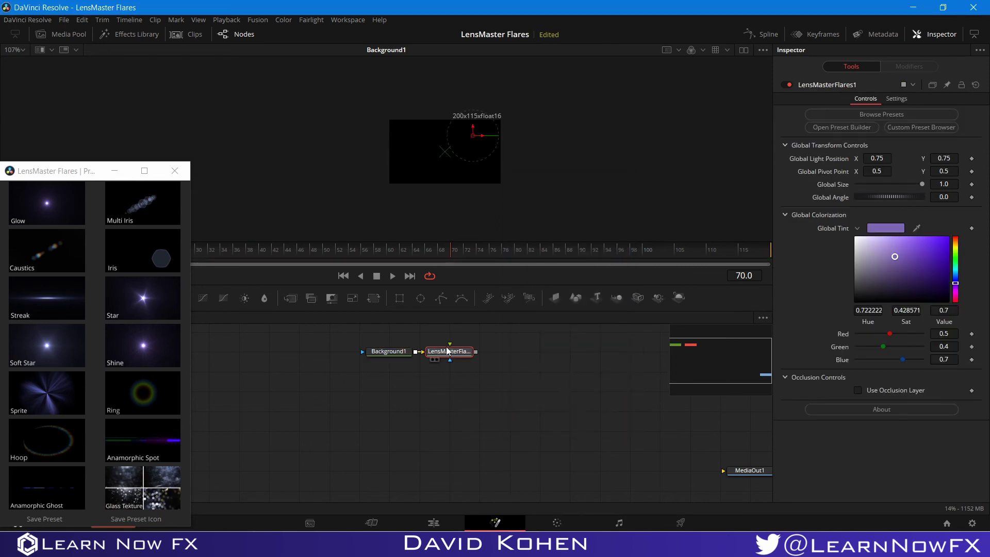
click(904, 128)
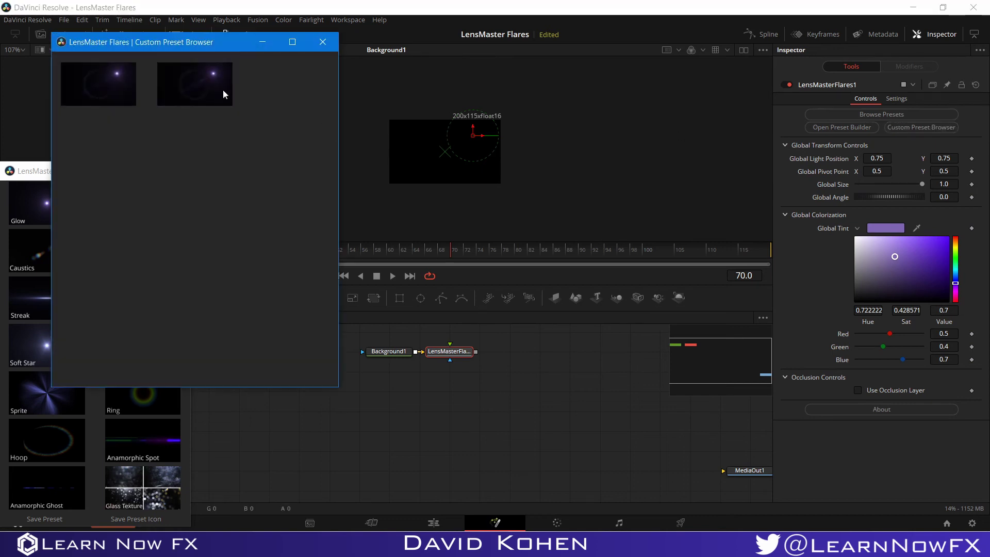
drag(506, 348, 441, 381)
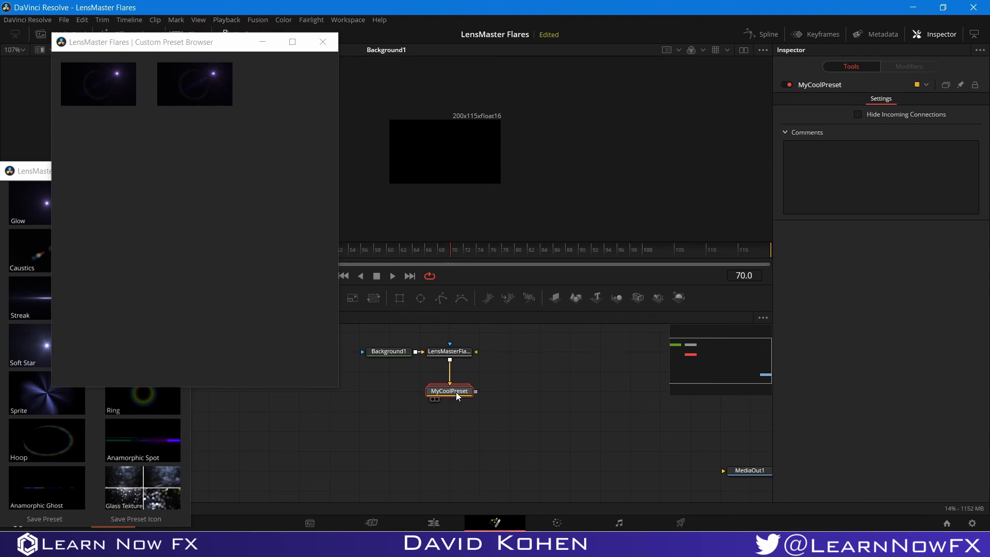
click(324, 41)
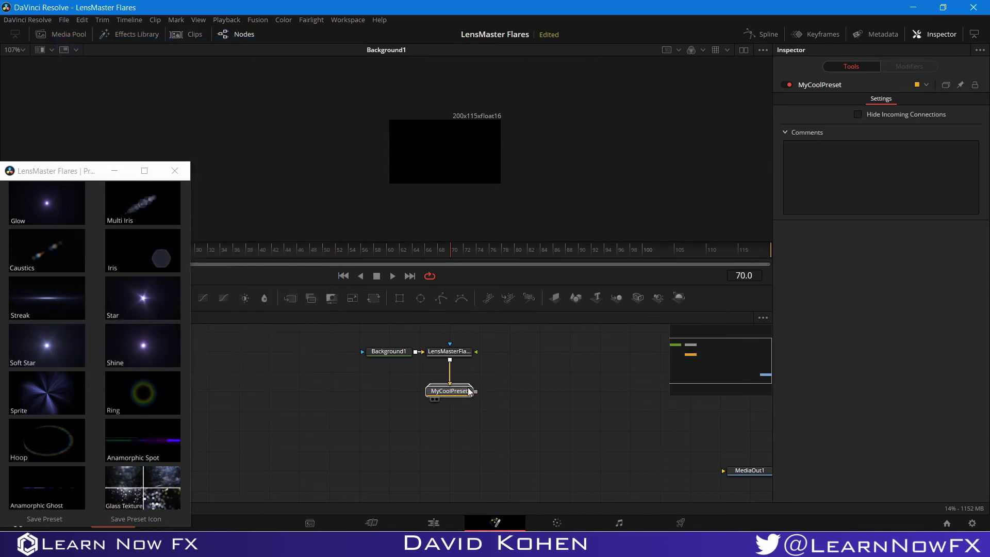
key(Delete)
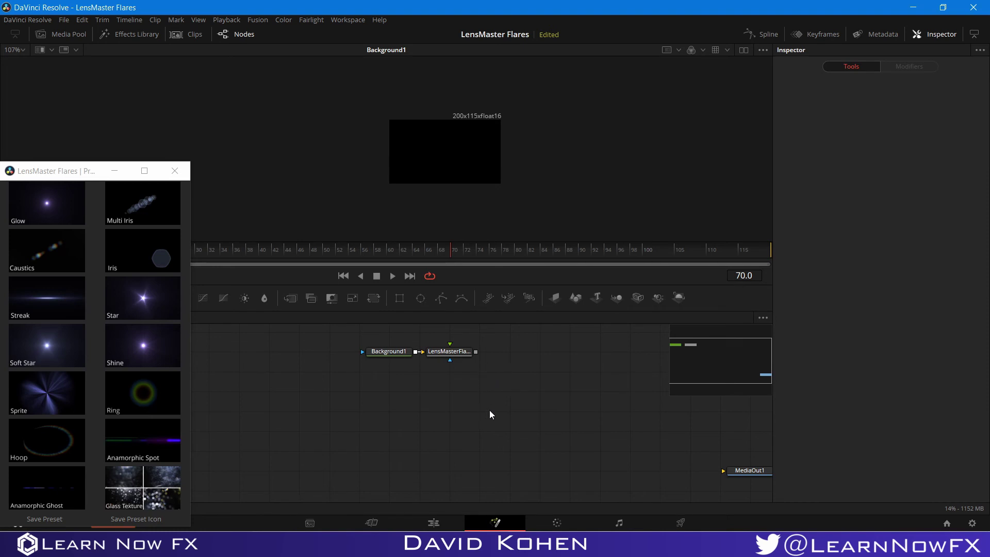
Step: Undo back to the four chained flare nodes, view Hoop, and select all four
key(ctrl+z)
key(ctrl+z)
key(ctrl+z)
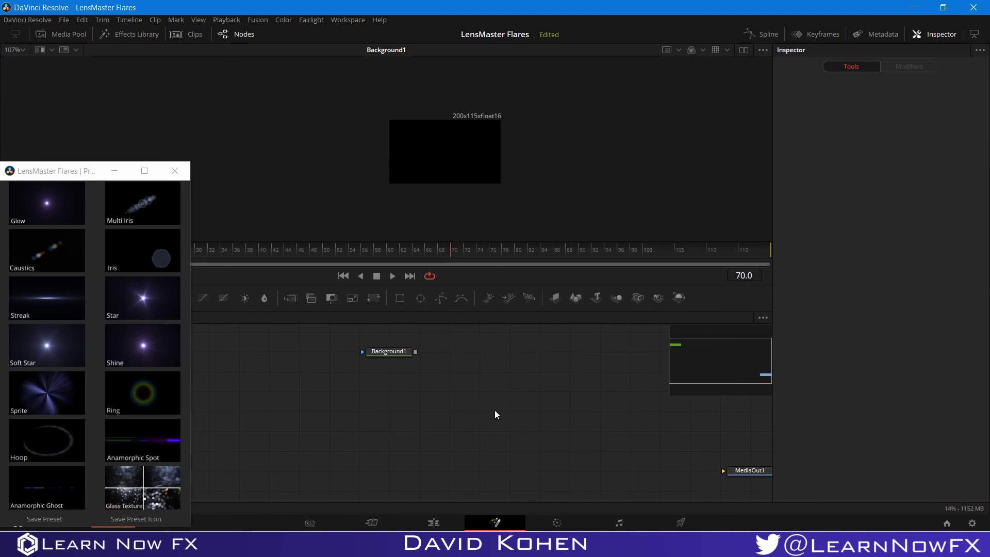
key(ctrl+z)
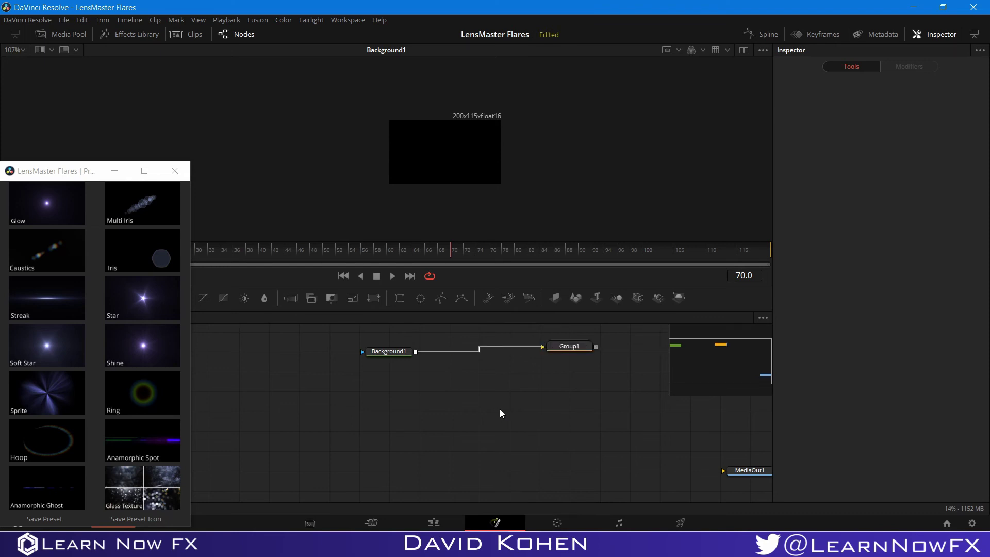
key(ctrl+z)
drag(549, 435, 584, 339)
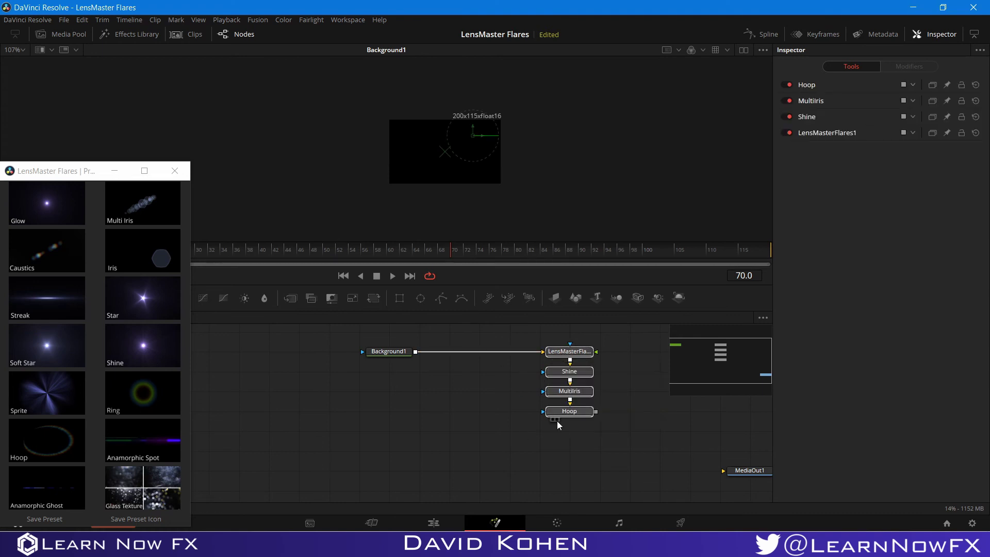
click(556, 420)
click(553, 454)
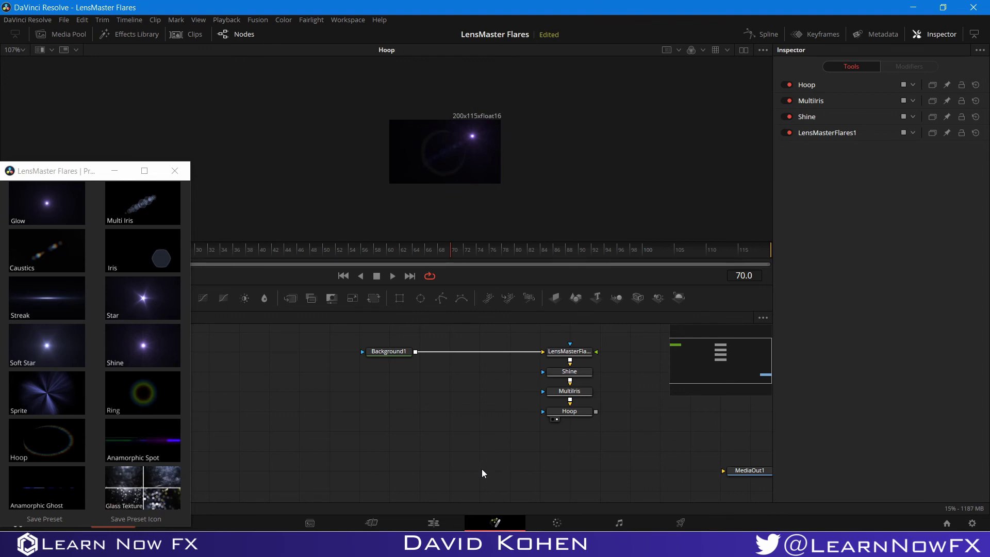
drag(497, 481, 608, 339)
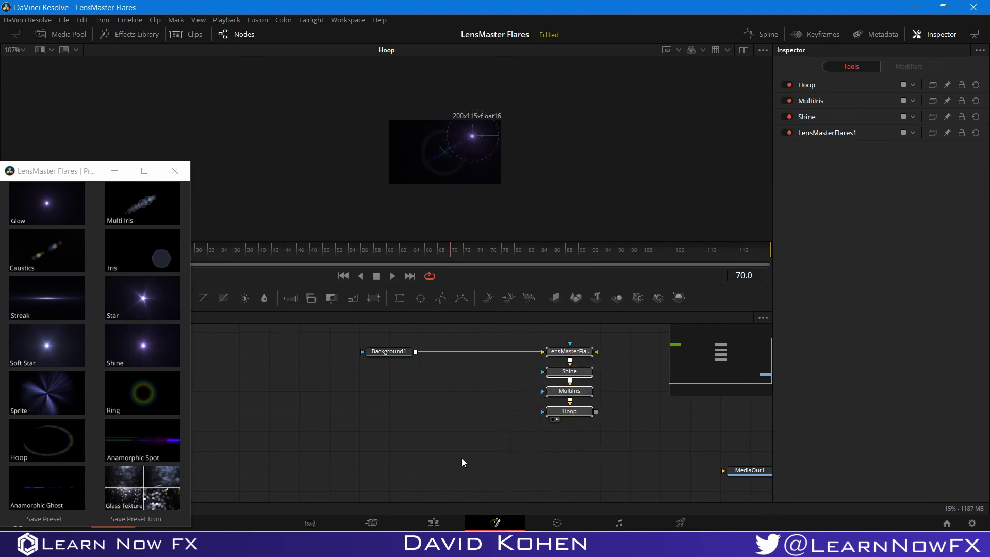
click(543, 469)
drag(558, 462, 587, 337)
Step: Create a macro from the flare nodes named My Cool Flare
click(579, 352)
right_click(579, 353)
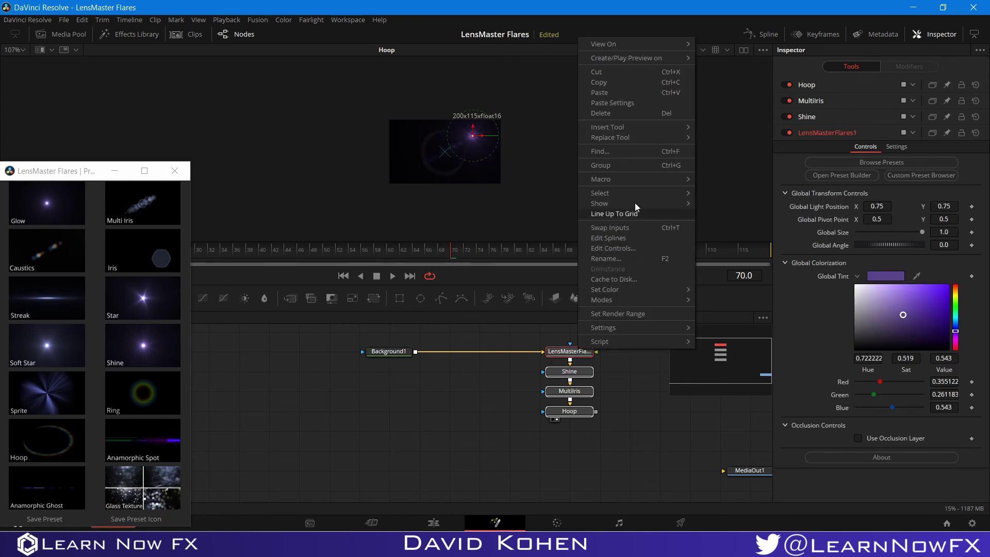
mouse_move(639, 177)
click(735, 110)
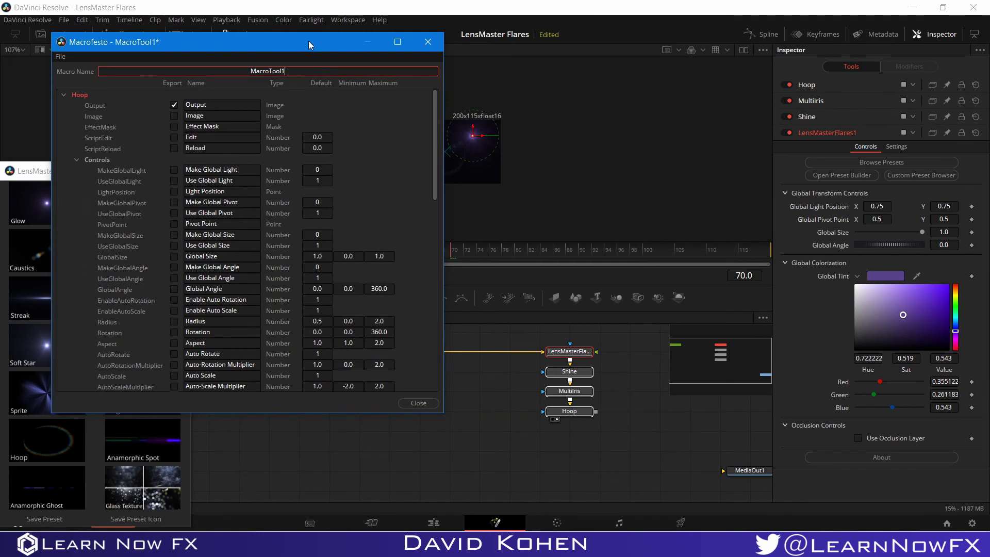
drag(308, 41, 329, 73)
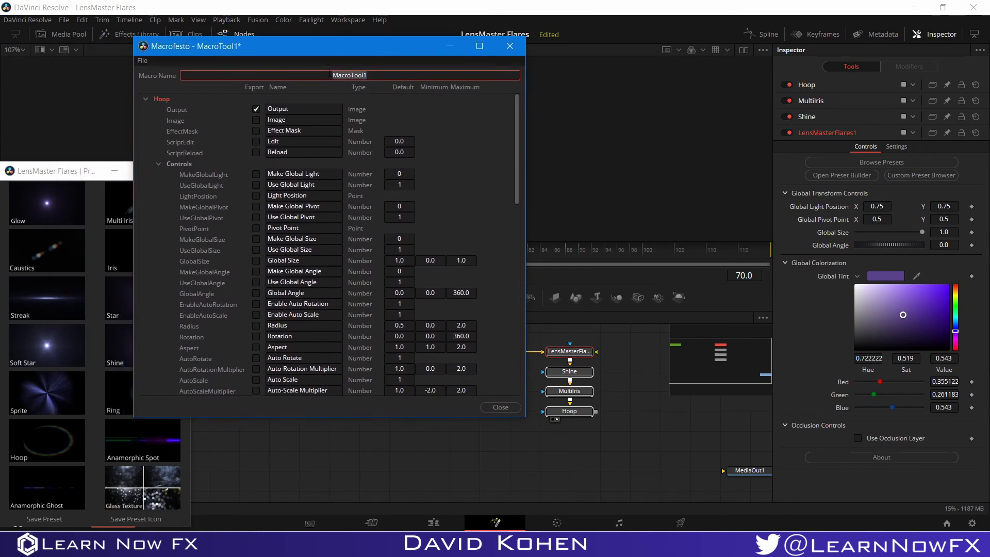
text(My Cool Flare)
Step: Expand LensMasterFlares1 in the macro editor and export its Effect Mask input
click(146, 98)
click(145, 132)
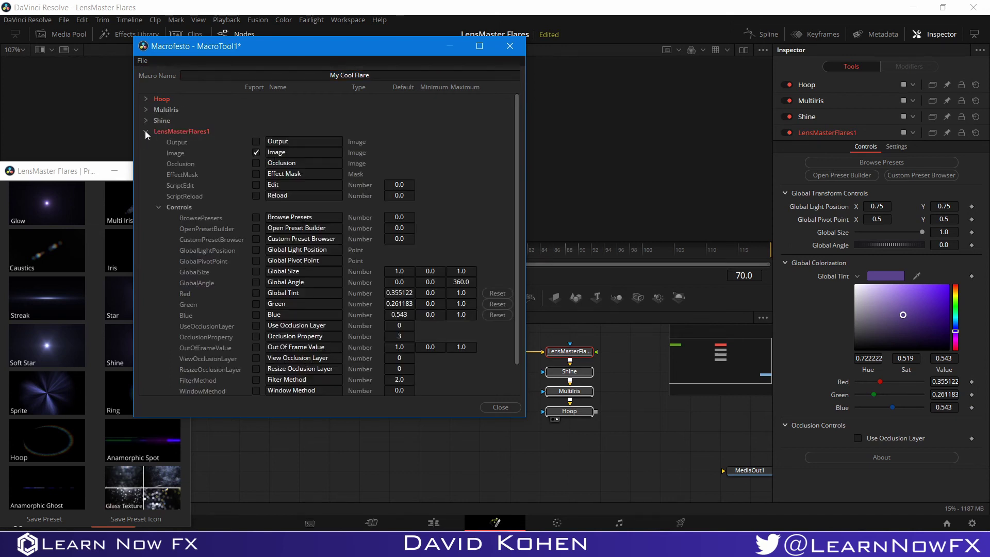
click(257, 174)
scroll(259, 163, down, 1)
Step: Export LensMasterFlares1 controls including Custom Preset Browser, Global Light Position, Filter Method and About
click(256, 207)
click(256, 217)
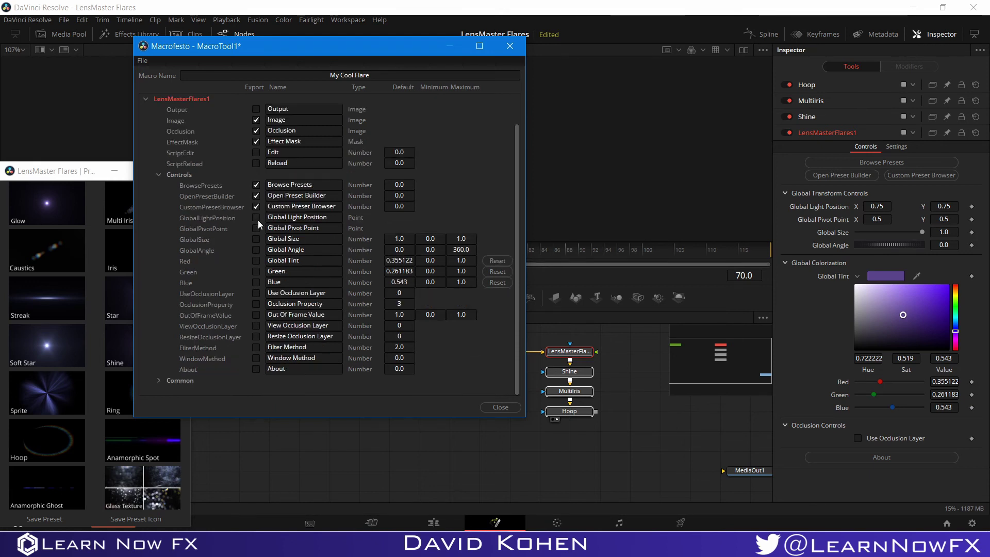
click(257, 228)
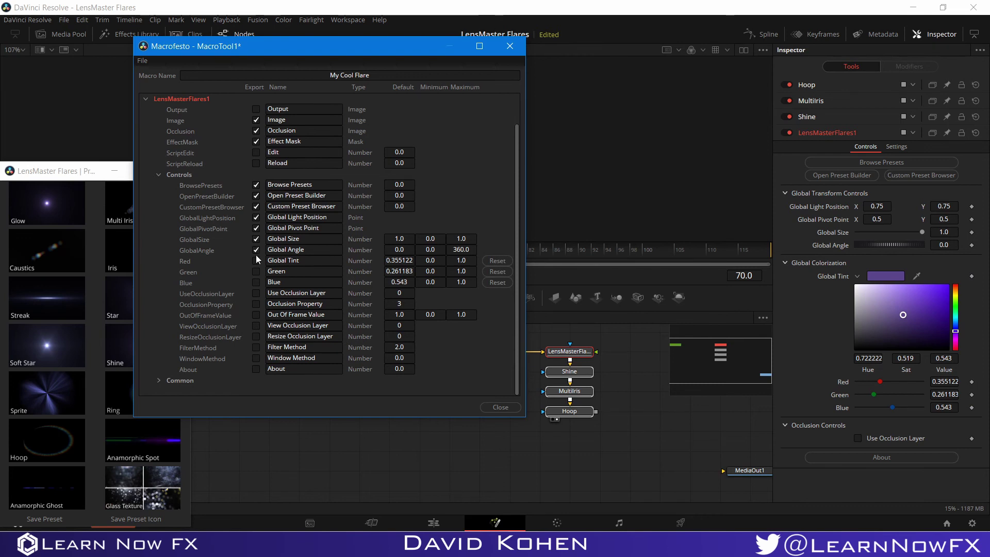
click(256, 283)
click(256, 293)
click(255, 314)
click(256, 325)
click(255, 347)
click(256, 358)
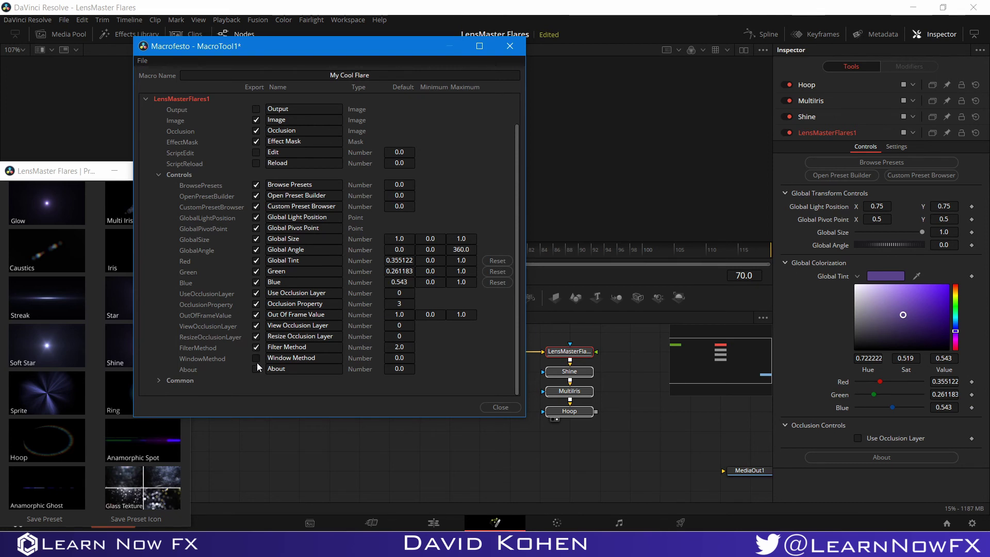
click(256, 368)
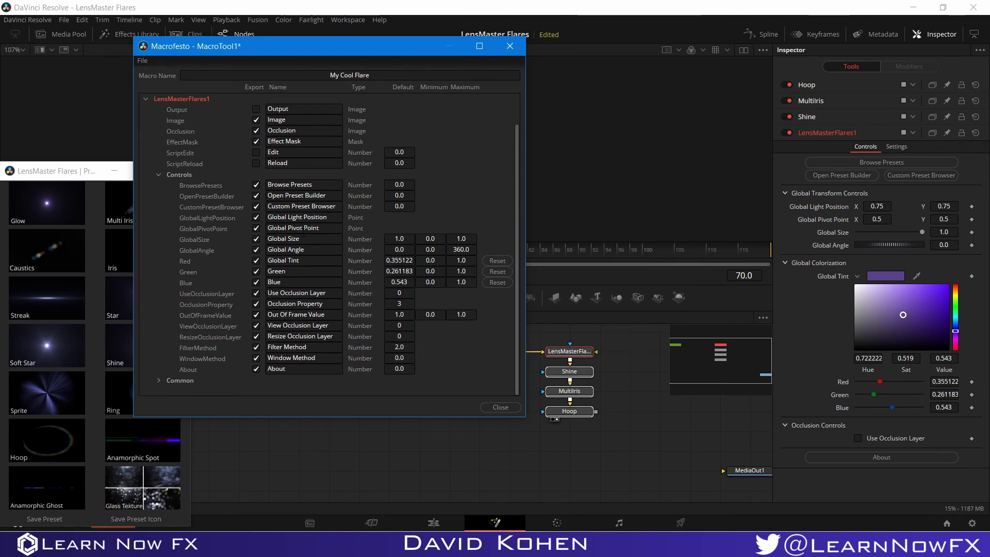
click(142, 60)
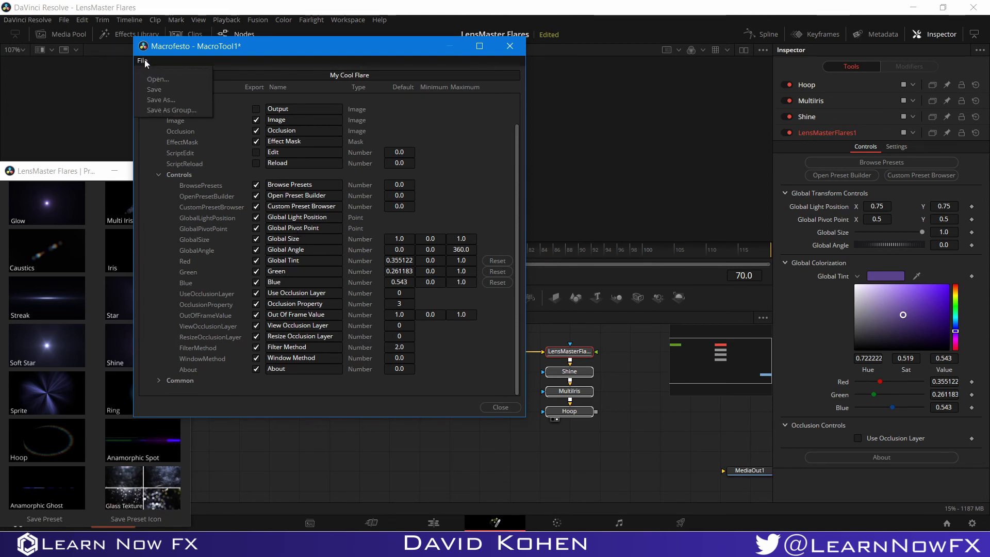
Step: Save the macro over LM Preset 2.setting, confirming the replacement
click(168, 112)
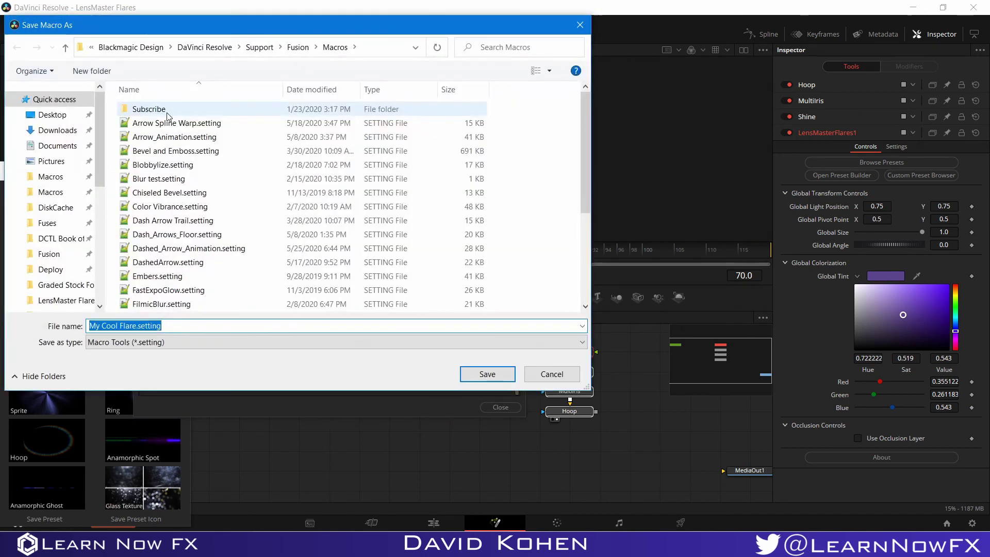
drag(230, 24, 335, 54)
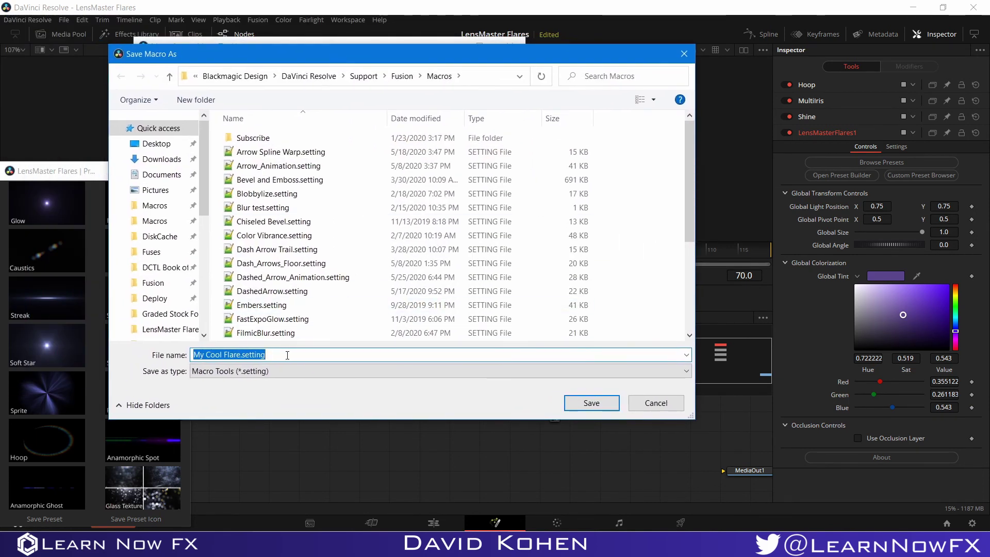
drag(266, 355, 194, 356)
text(LM Preset 2.setting)
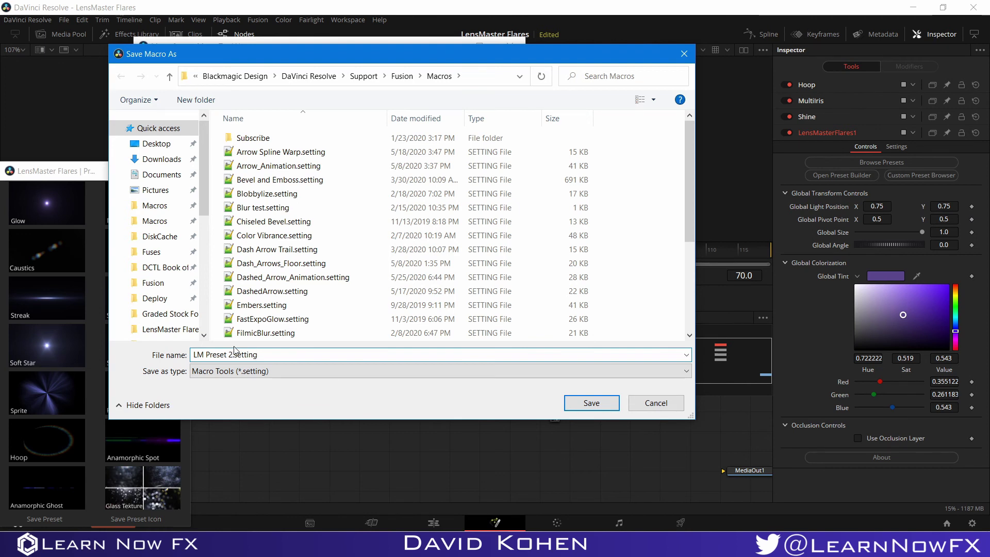
click(592, 402)
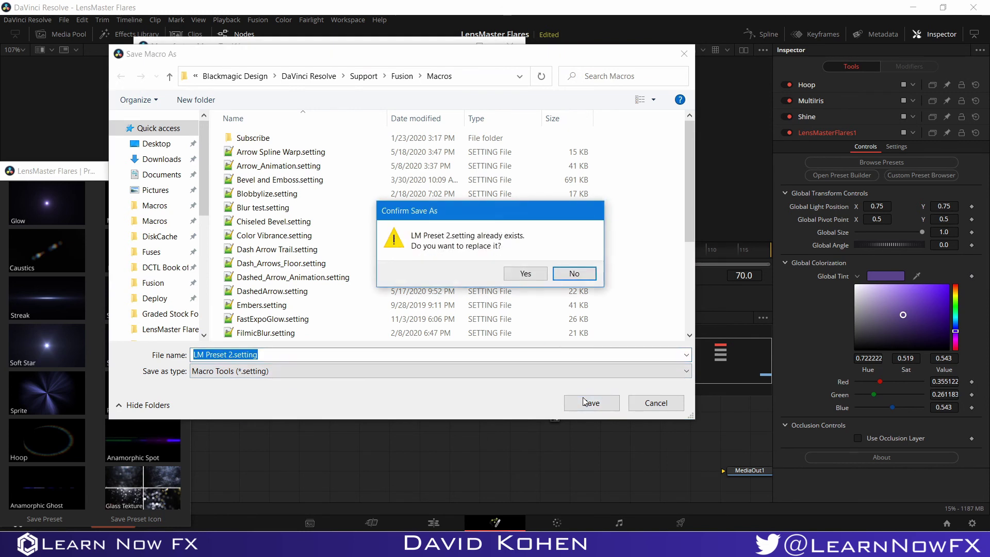
click(526, 274)
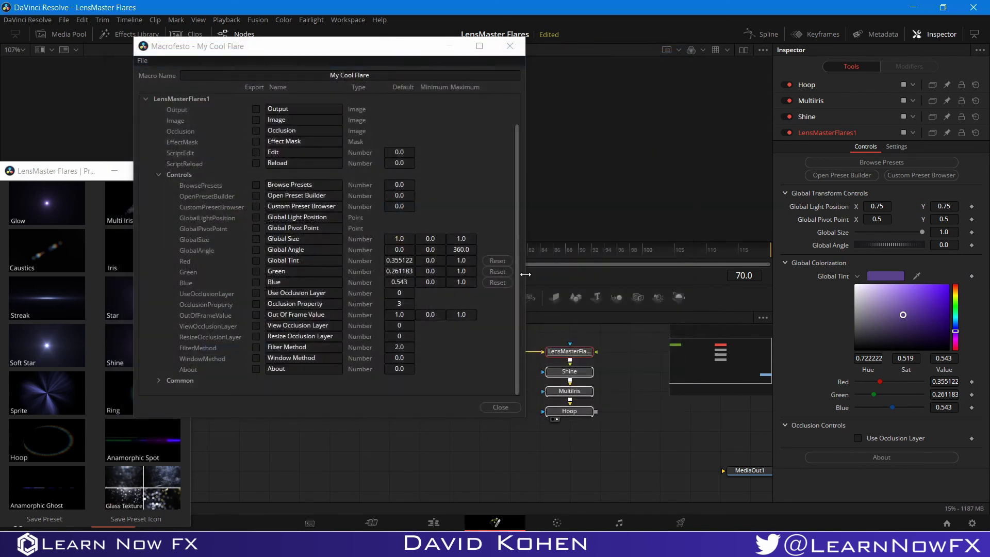
Step: Close the macro editor and shift LensMasterFlares1 left in the node graph
click(511, 46)
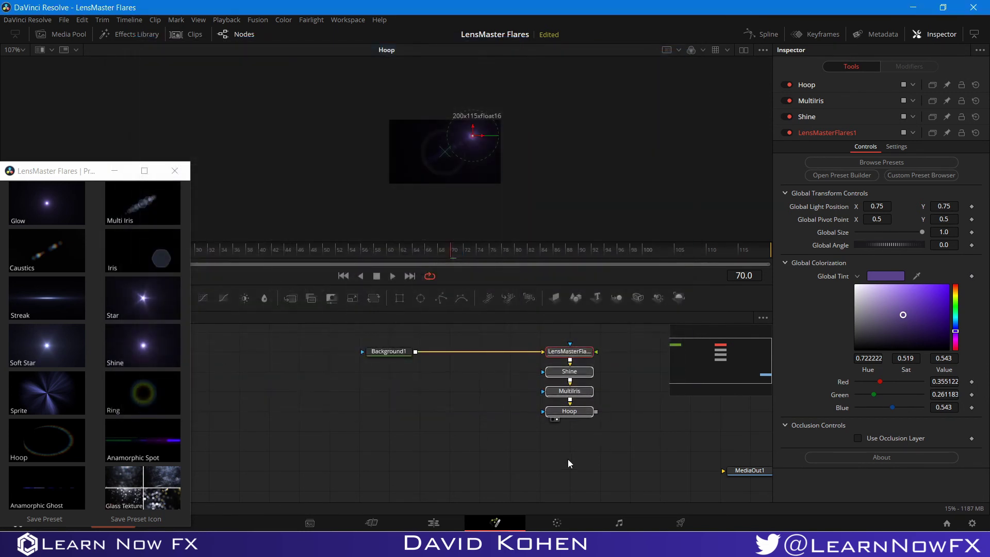
click(574, 374)
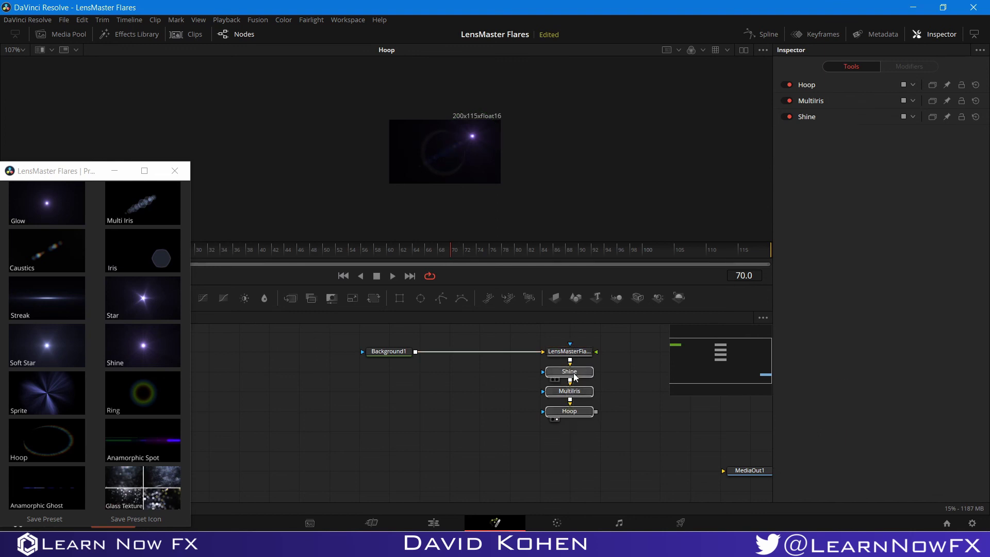
click(575, 375)
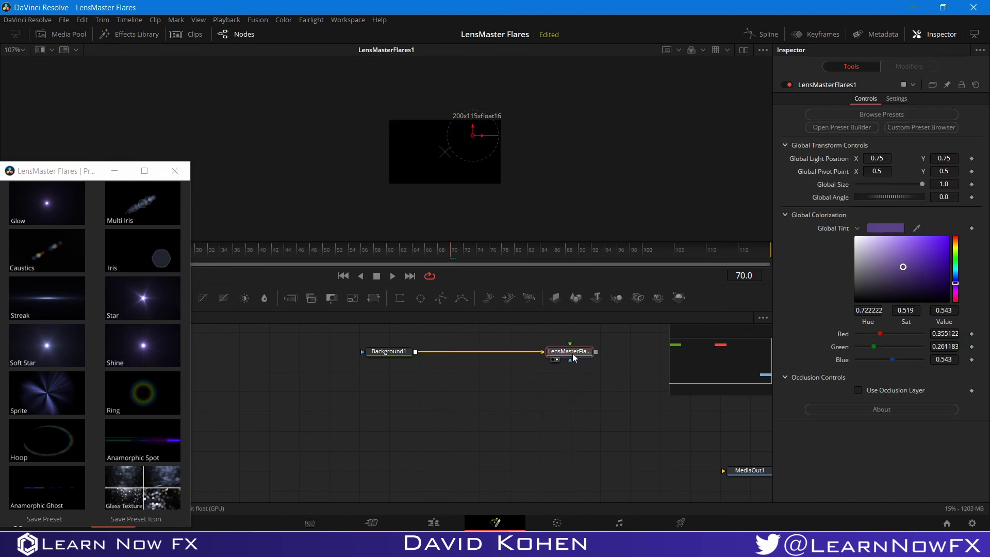
drag(562, 356, 472, 356)
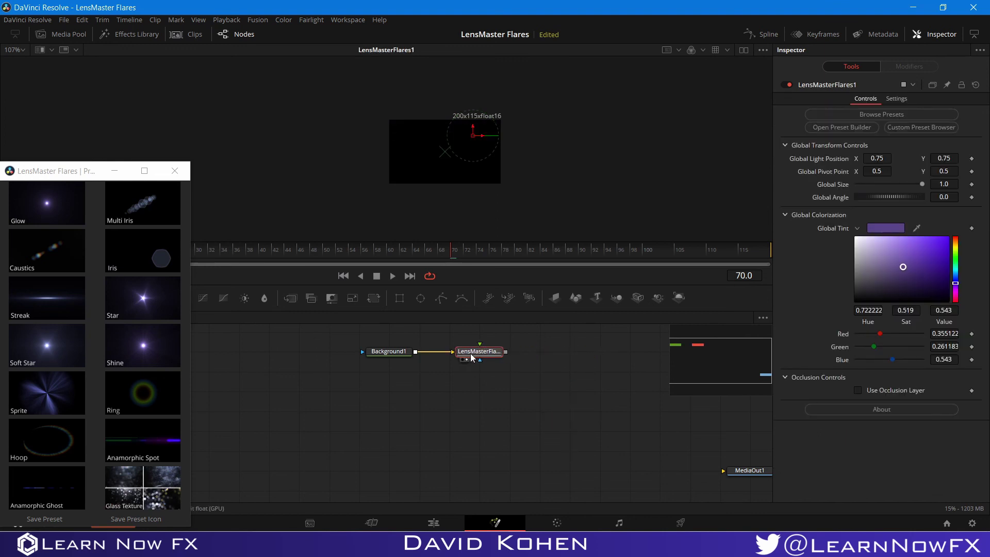
Step: Load the second custom preset as a MyCoolFlare group below LensMasterFlares
click(906, 128)
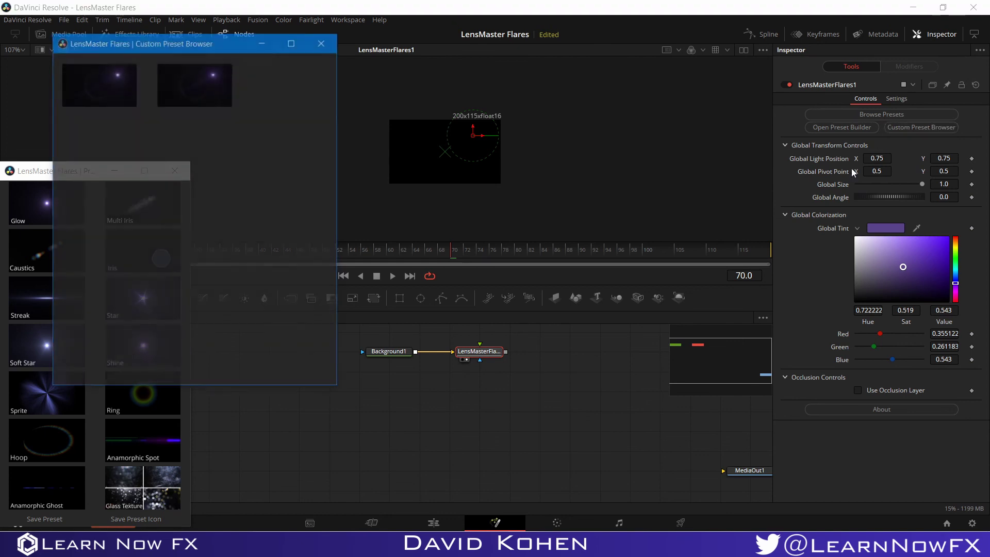
click(196, 81)
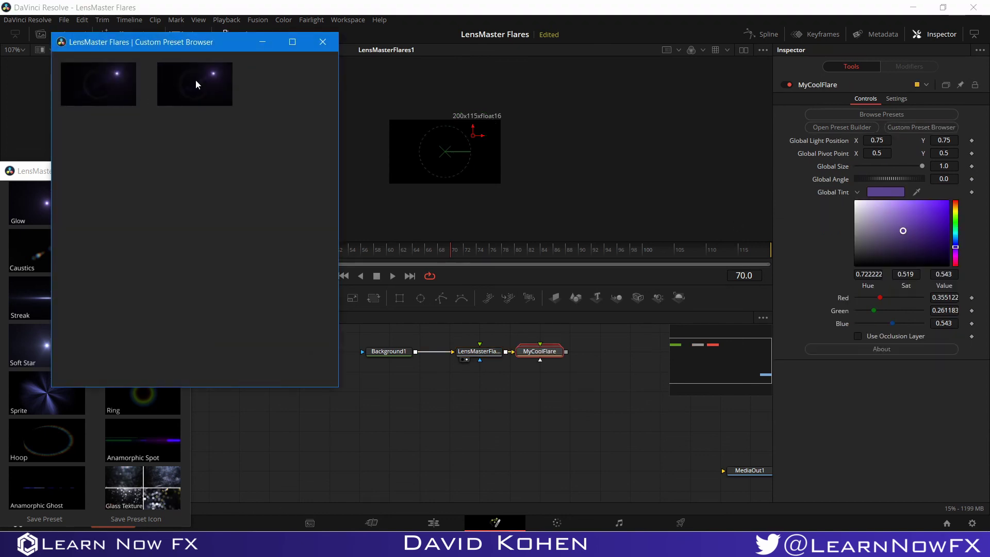
double_click(544, 351)
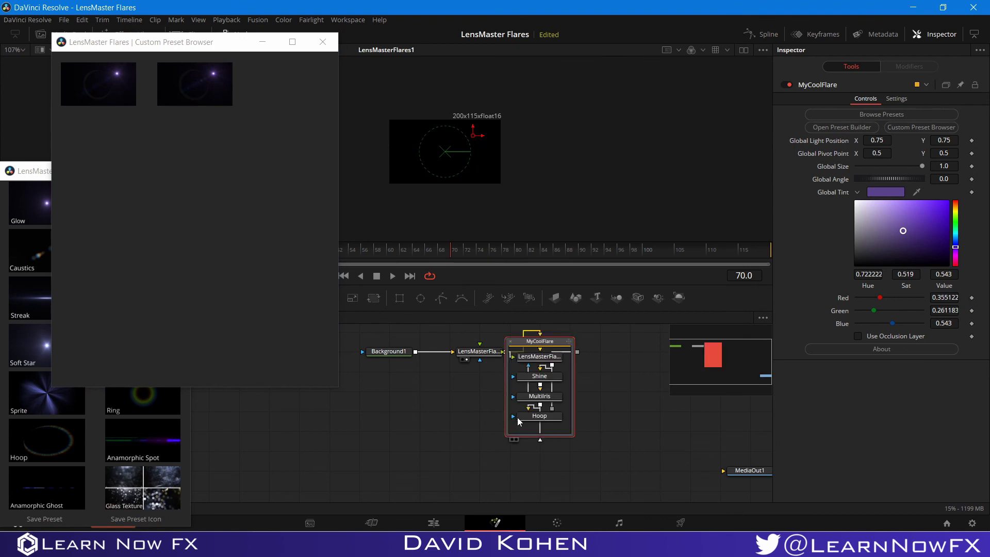
drag(556, 342, 499, 406)
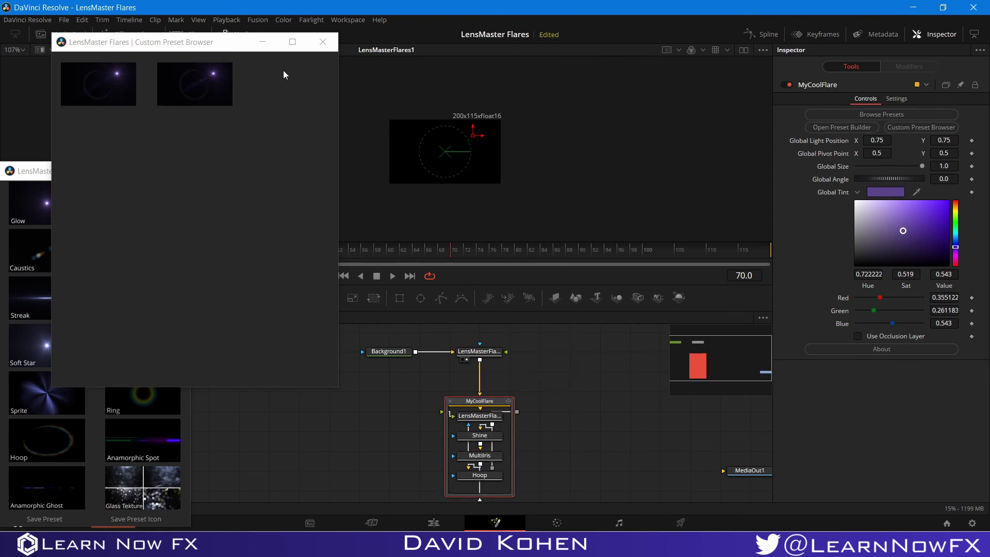
click(322, 42)
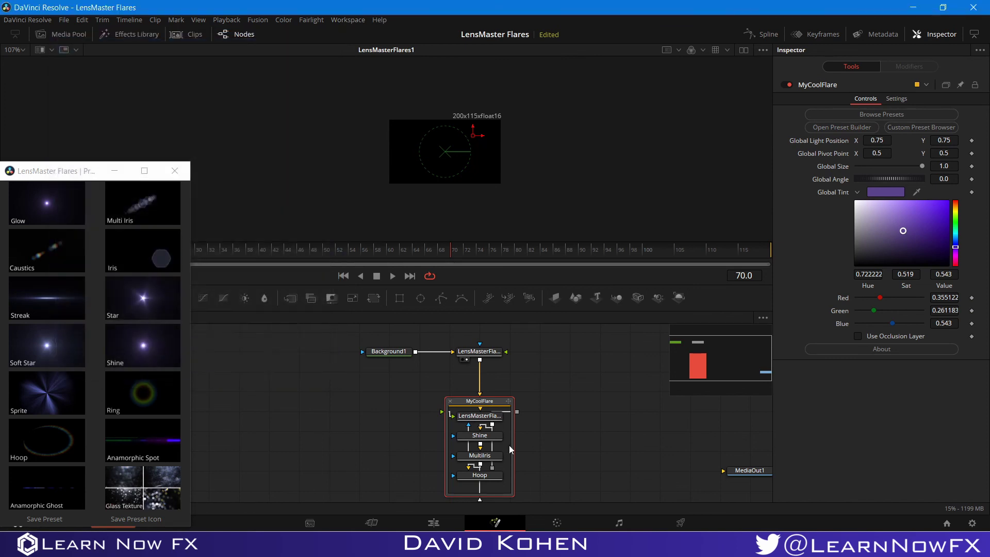
Step: Collapse MyCoolFlare, view it, and move its light to X 0.763888, Y 0.782258
scroll(474, 397, down, 2)
click(451, 371)
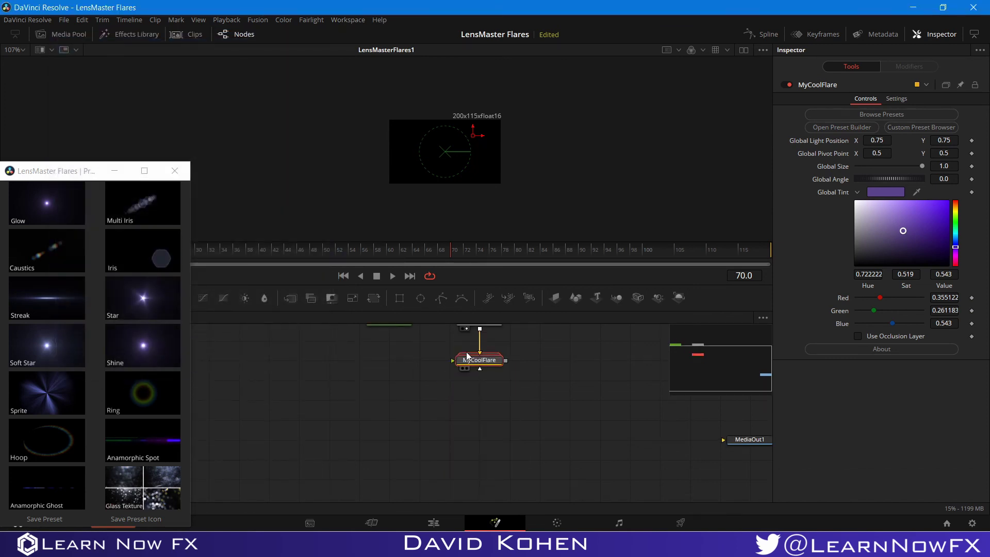
scroll(469, 361, up, 2)
key(1)
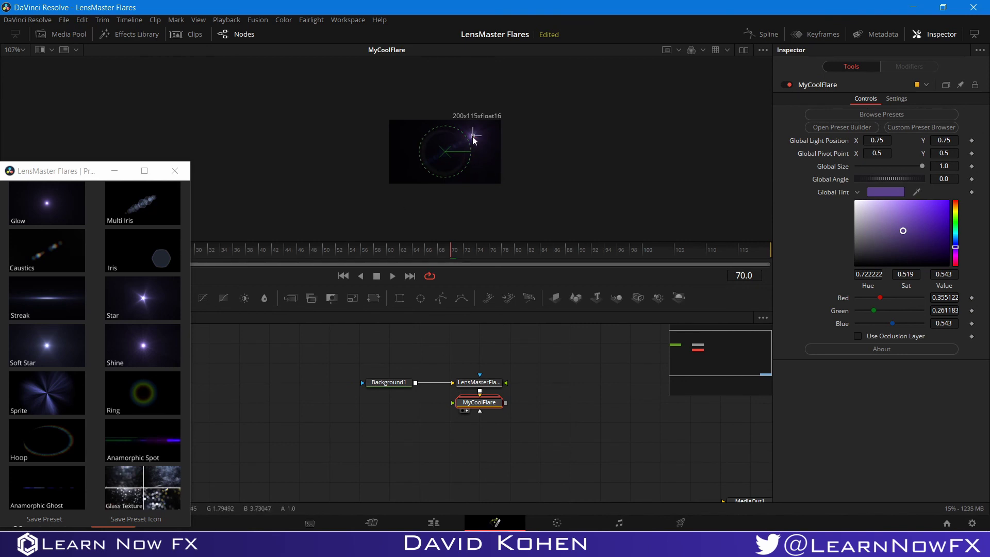
mouse_move(473, 135)
mouse_down()
mouse_move(424, 151)
mouse_move(429, 170)
mouse_move(466, 155)
mouse_move(475, 133)
mouse_up()
Step: Re-enable Auto Resolution so Background1 becomes a full 1920x1080 frame
click(373, 391)
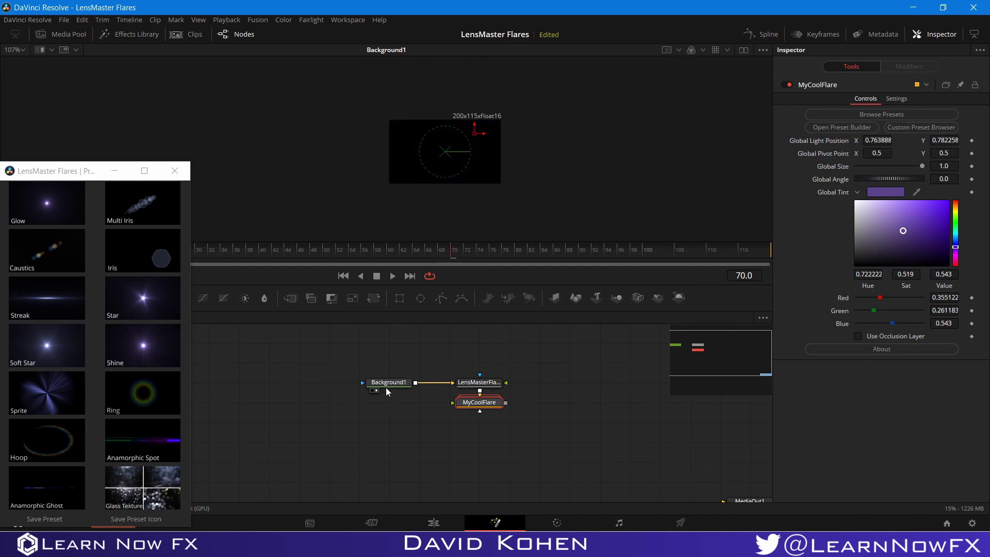
click(397, 384)
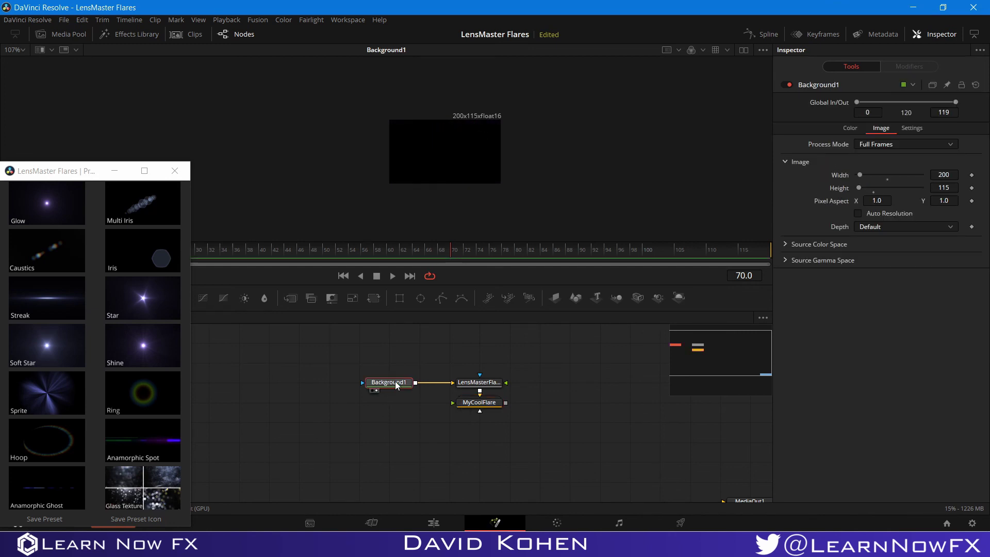
click(858, 213)
scroll(462, 155, down, 5)
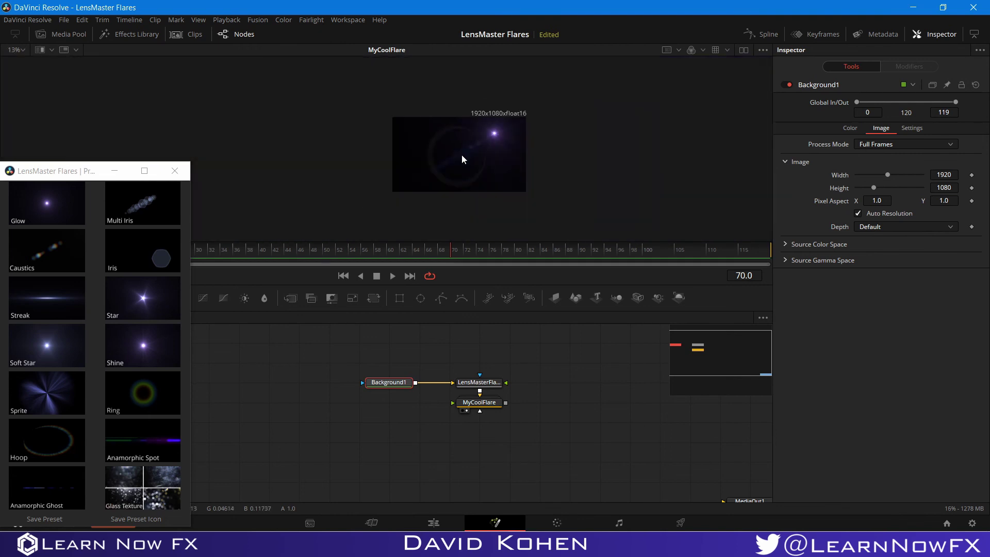
Step: Move MyCoolFlare's light to X 0.740722, Y 0.796051
click(483, 407)
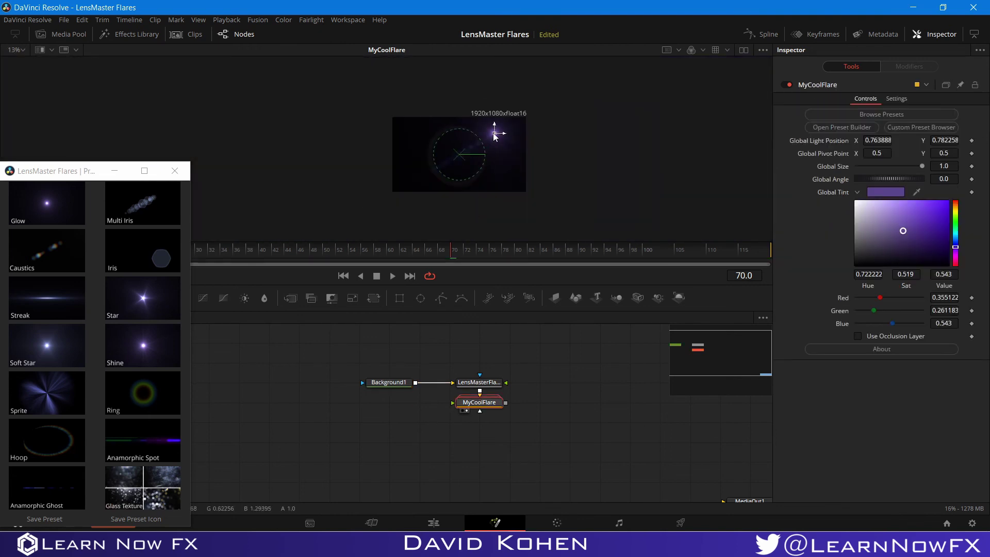
mouse_move(494, 133)
mouse_down()
mouse_move(417, 135)
mouse_move(442, 169)
mouse_move(484, 166)
mouse_move(491, 132)
mouse_up()
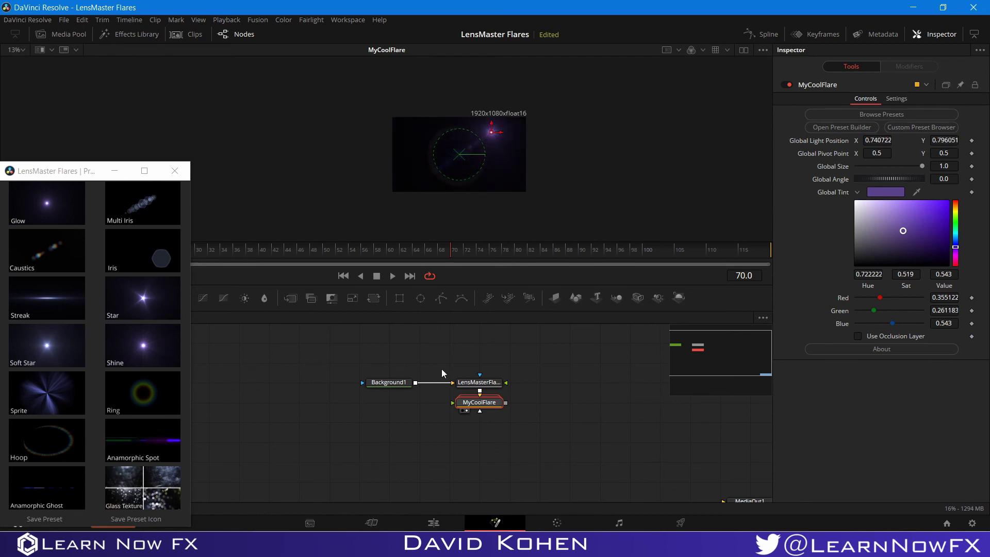
mouse_move(484, 406)
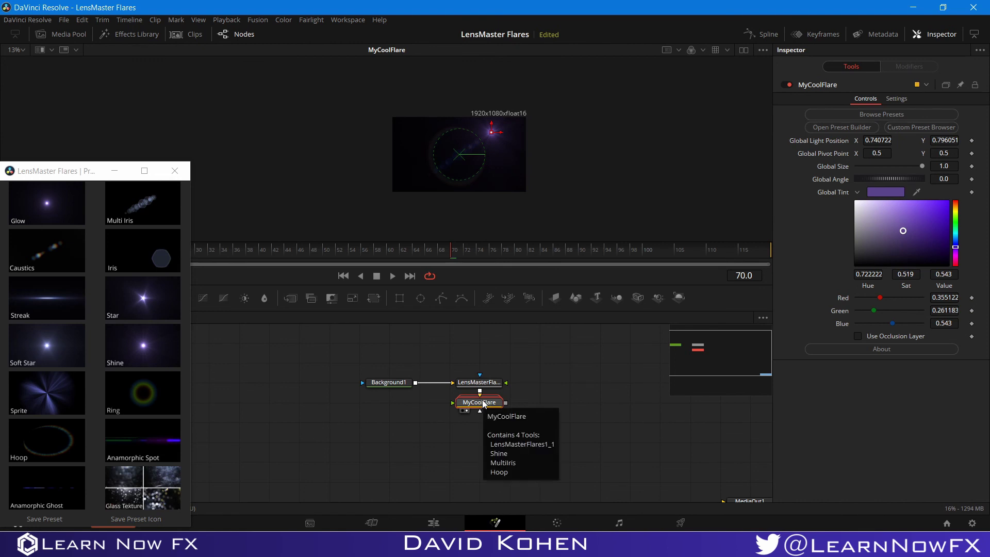
mouse_move(481, 384)
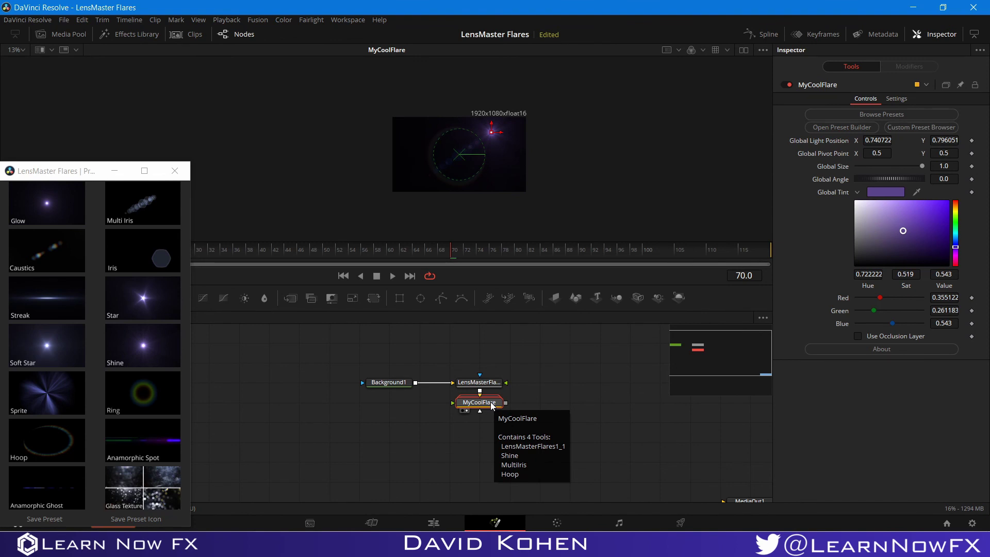
Step: Select MyCoolFlare and set its Global Tint to a muted, lower-saturation orange
drag(488, 384, 511, 385)
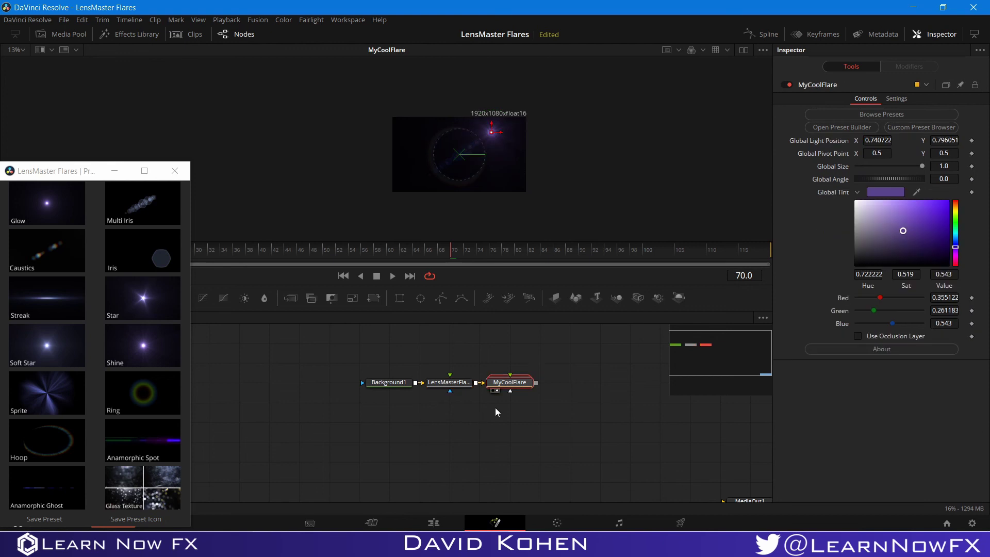
click(516, 382)
click(955, 223)
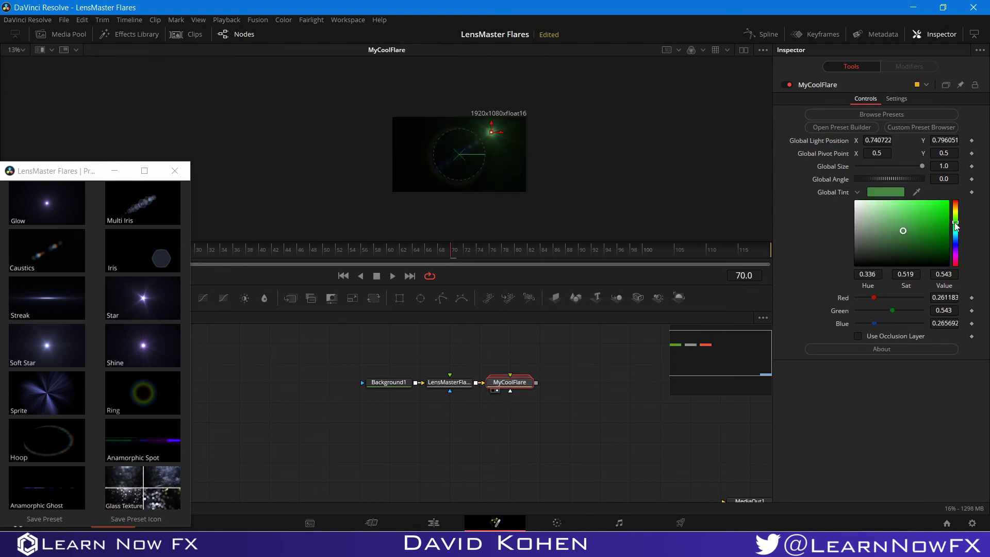
click(956, 206)
click(907, 240)
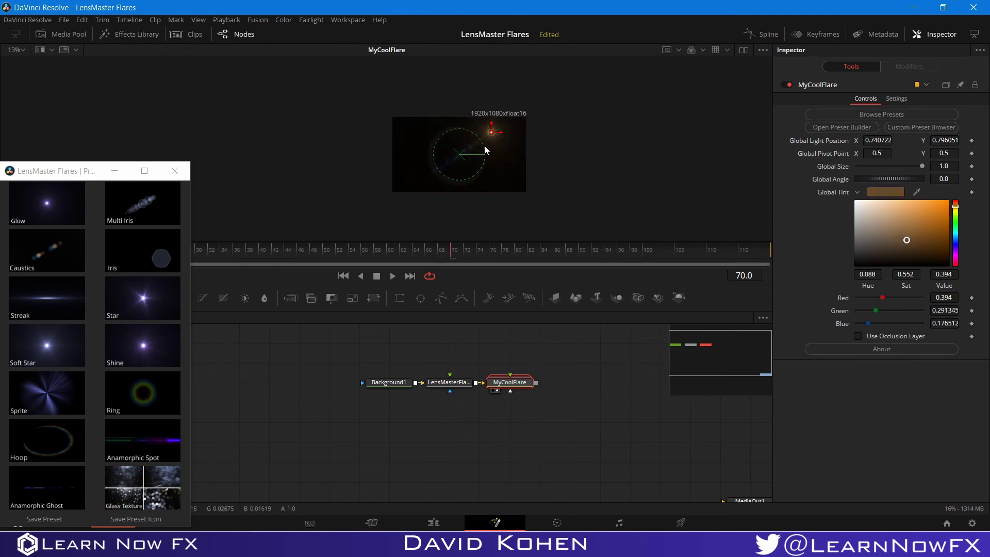
Step: Nudge the flare light lower and left, test size, angle and occlusion, then deselect
mouse_move(493, 135)
mouse_down()
mouse_move(421, 137)
mouse_move(420, 155)
mouse_move(430, 169)
mouse_move(472, 170)
mouse_move(486, 137)
mouse_up()
drag(914, 169, 949, 171)
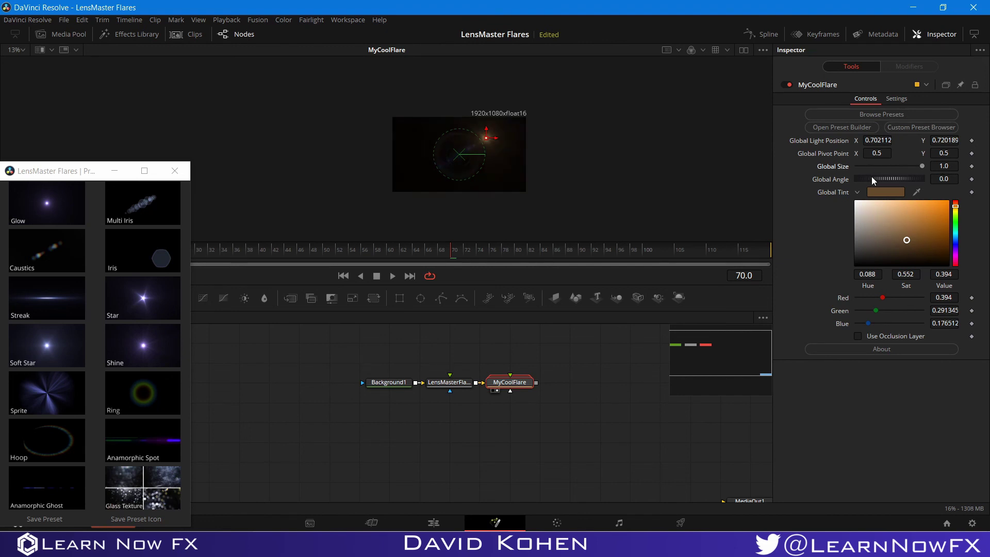
drag(871, 176, 896, 179)
key(ctrl+z)
click(858, 336)
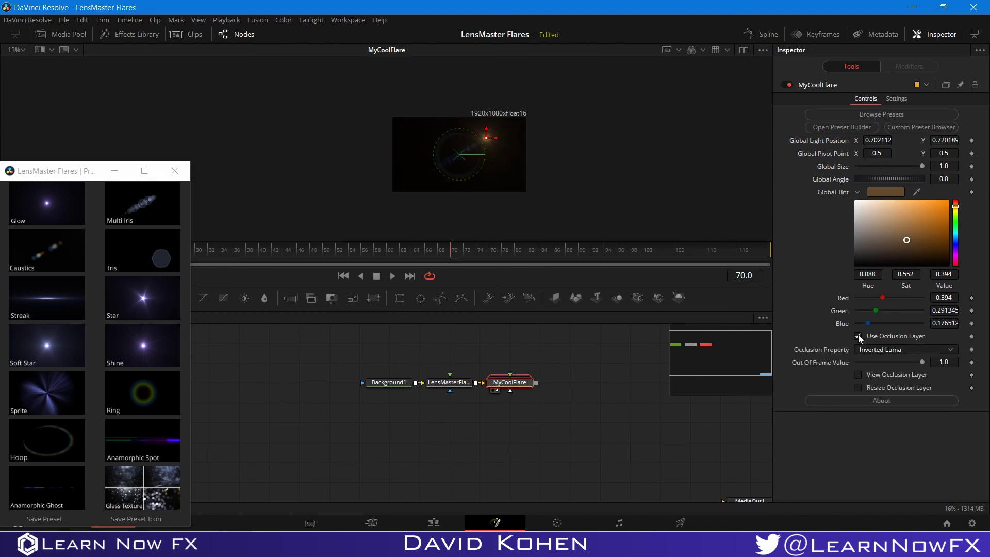
click(858, 336)
click(585, 448)
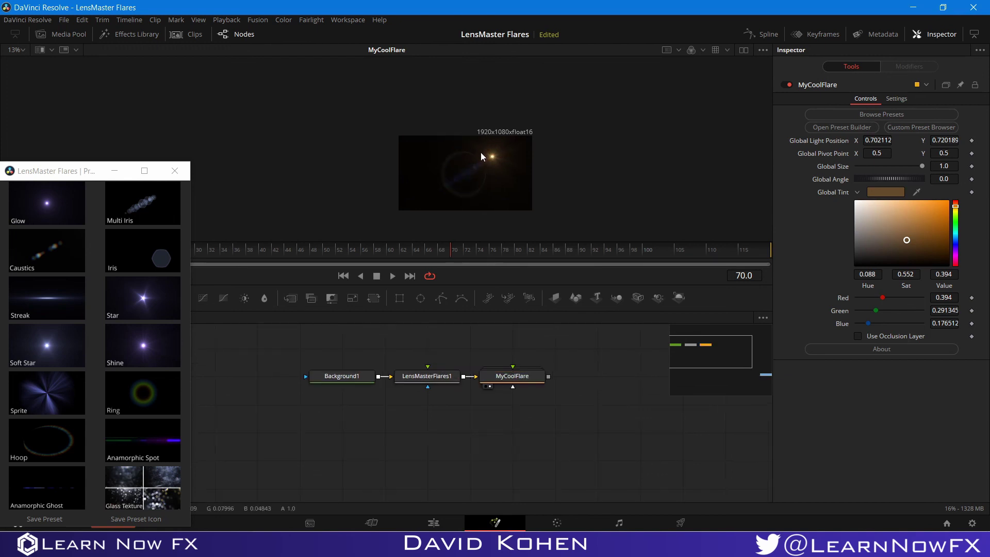